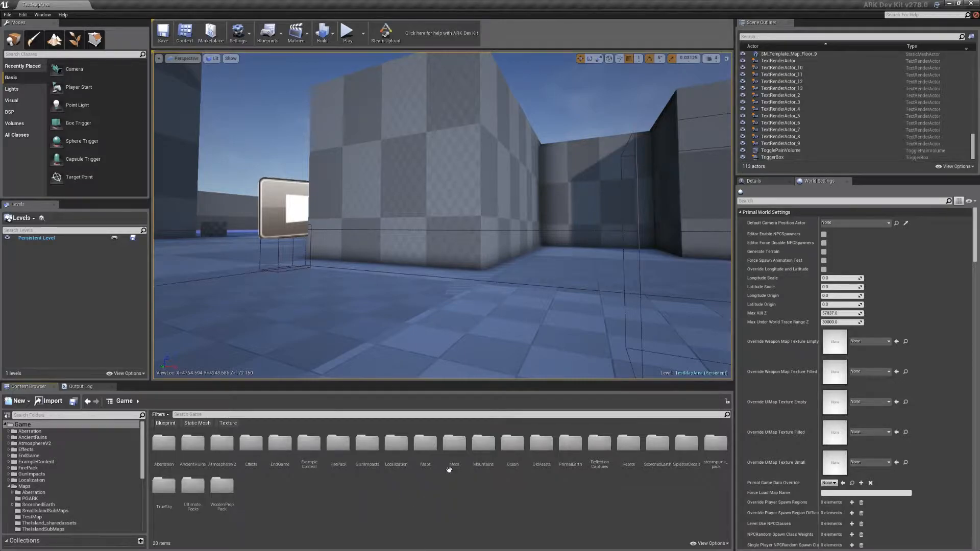
Step: Create a new folder called MyMapExtension inside the Mods folder
{"action": "double_click", "coordinate": [452, 452]}
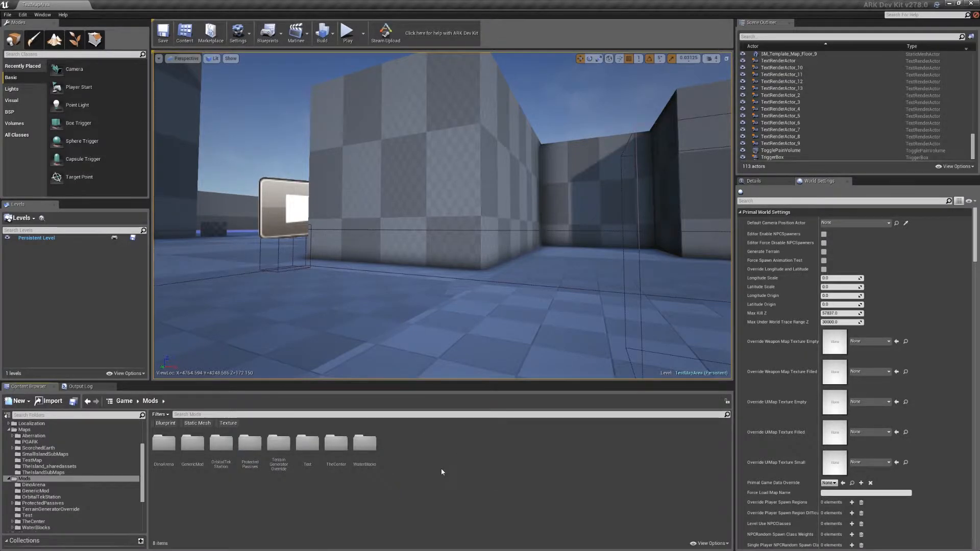
{"action": "right_click", "coordinate": [425, 457]}
{"action": "mouse_move", "coordinate": [462, 402]}
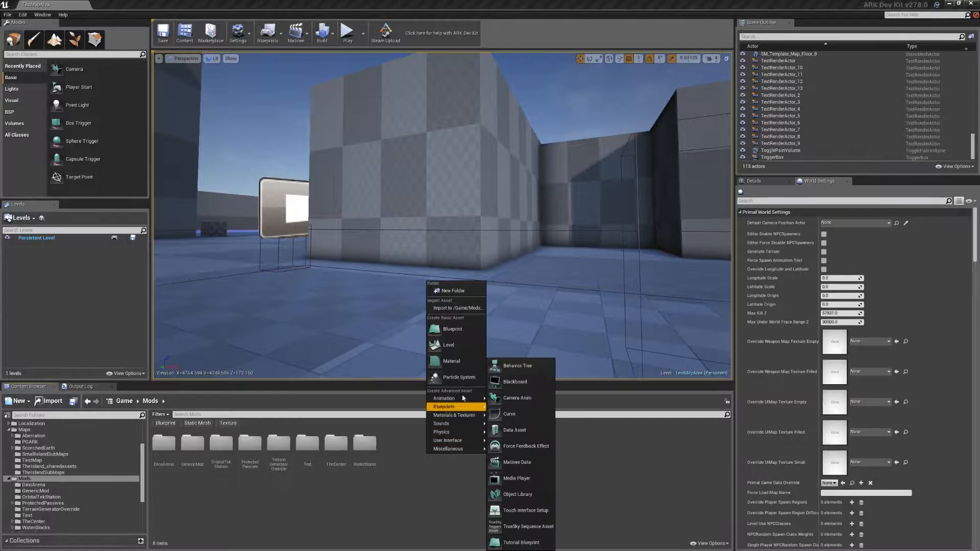
{"action": "left_click", "coordinate": [459, 291]}
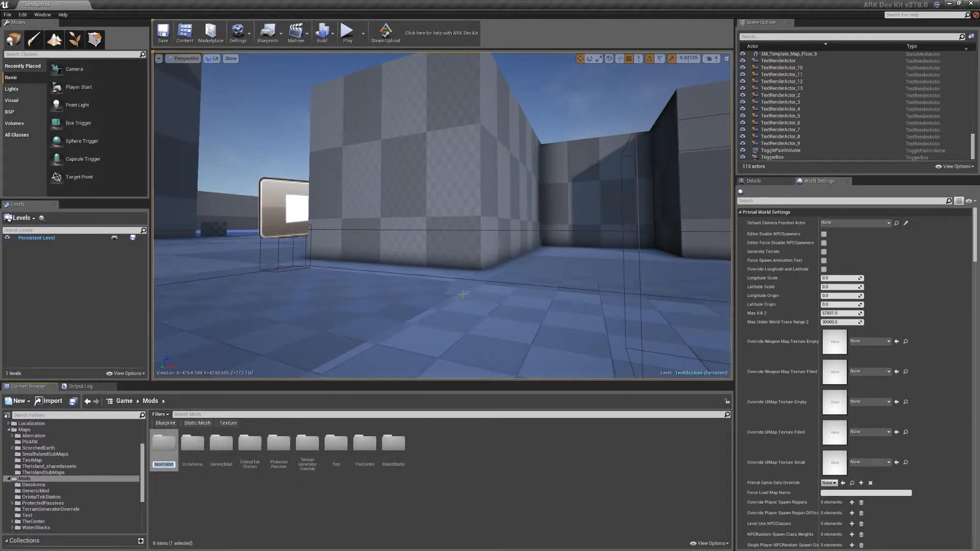
{"action": "type", "text": "MyMap"}
{"action": "type", "text": "Extension"}
{"action": "key", "text": "Return"}
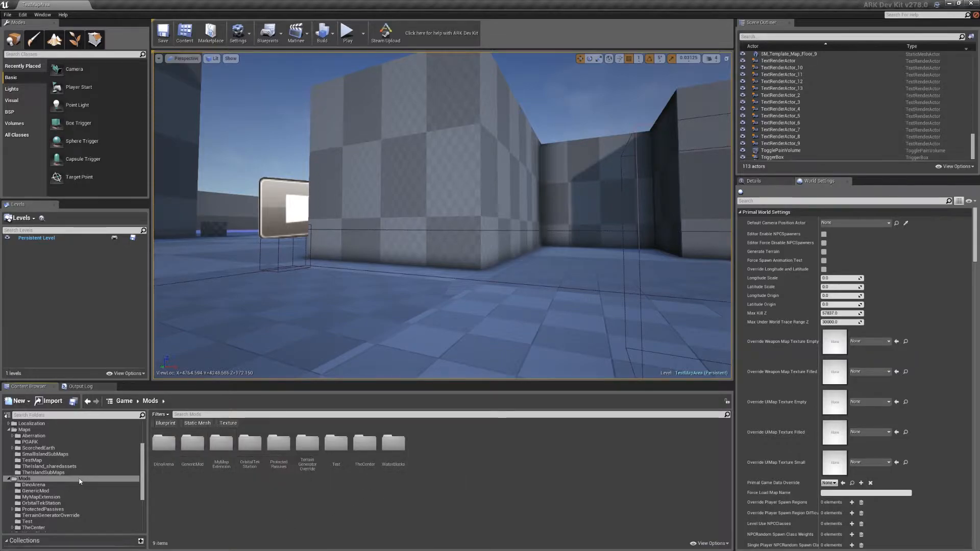
Step: Copy the GenericMod level and the PrimalGameData_BP_GenericMod blueprint from the GenericMod folder into the MyMapExtension folder
{"action": "double_click", "coordinate": [192, 444]}
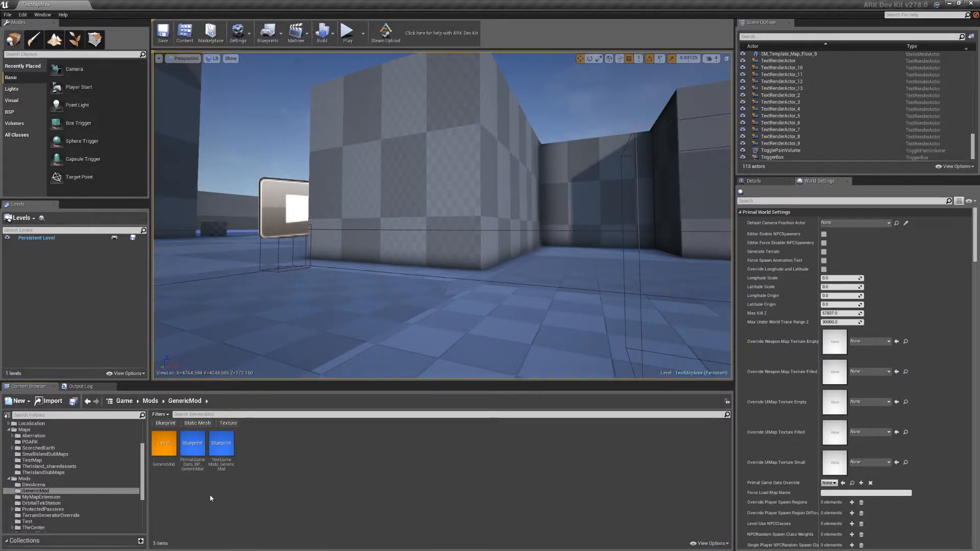
{"action": "left_click", "coordinate": [165, 455]}
{"action": "left_click", "coordinate": [199, 449], "text": "ctrl"}
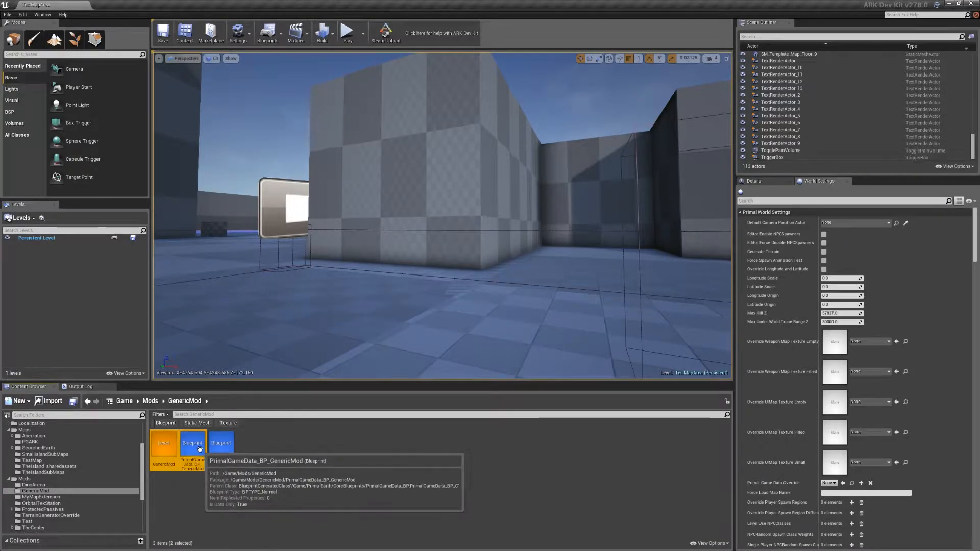
{"action": "left_click_drag", "start_coordinate": [169, 444], "coordinate": [39, 497]}
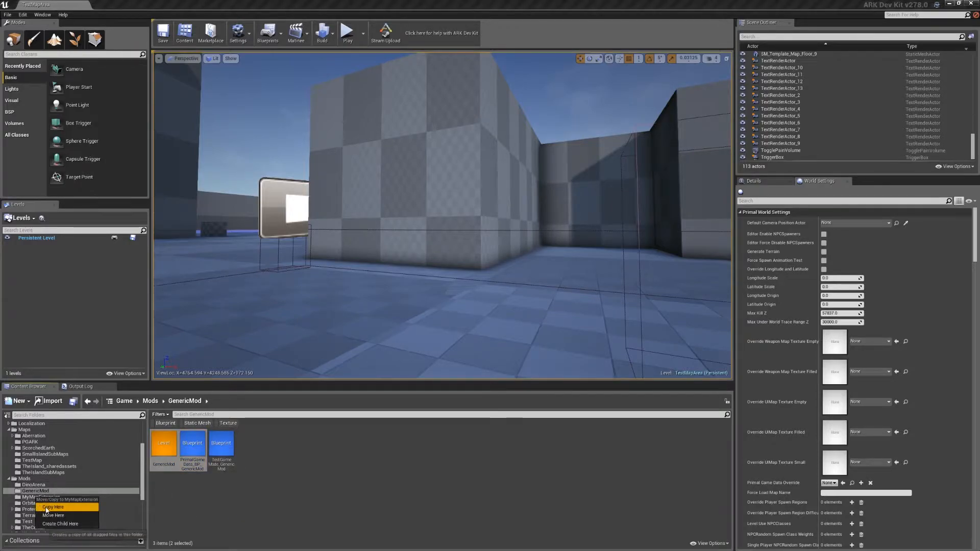
{"action": "left_click", "coordinate": [46, 507]}
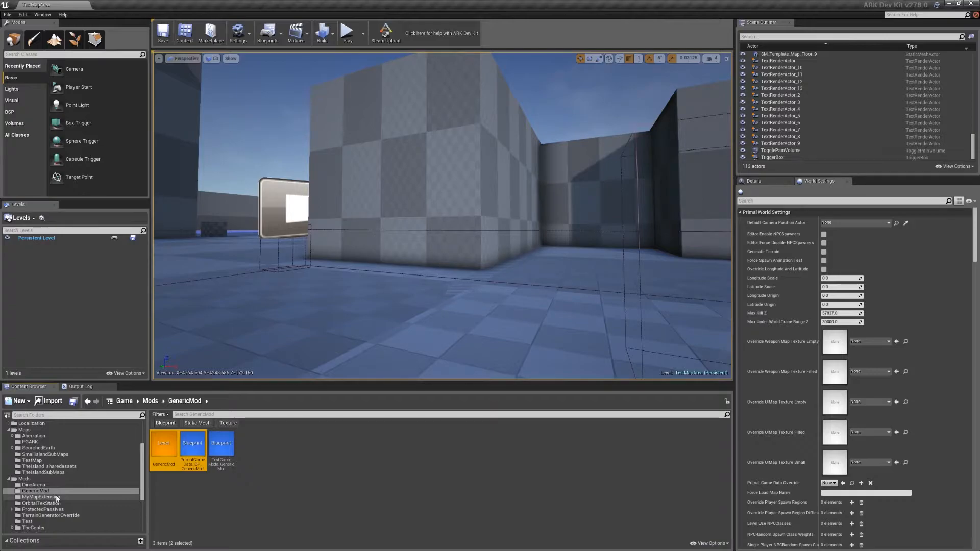
Step: Save the copied level and blueprint in the MyMapExtension folder
{"action": "left_click", "coordinate": [58, 498]}
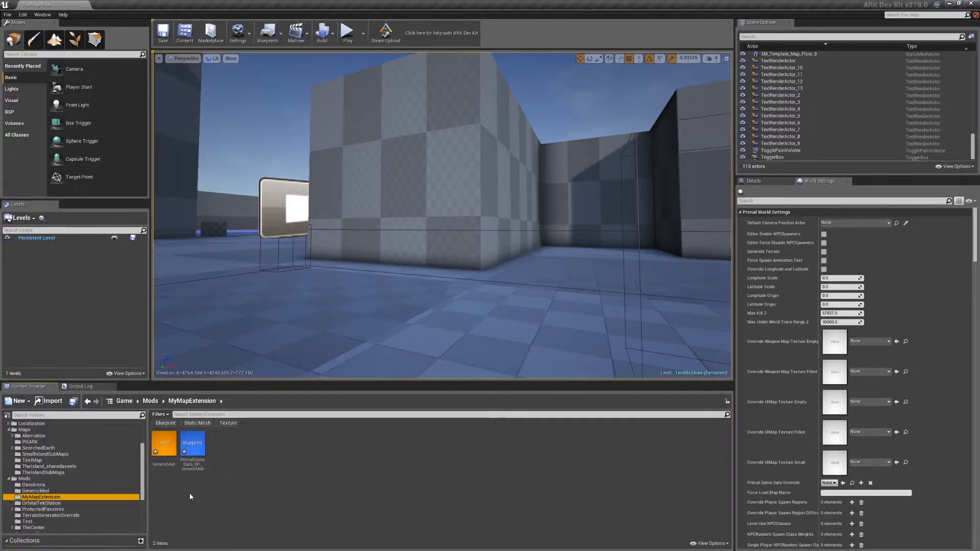
{"action": "left_click", "coordinate": [73, 401]}
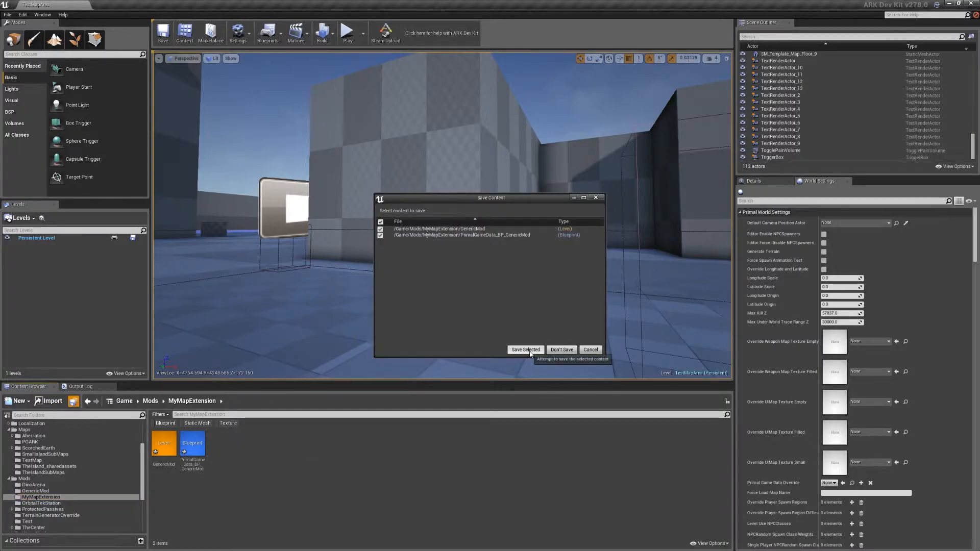
{"action": "left_click", "coordinate": [525, 350]}
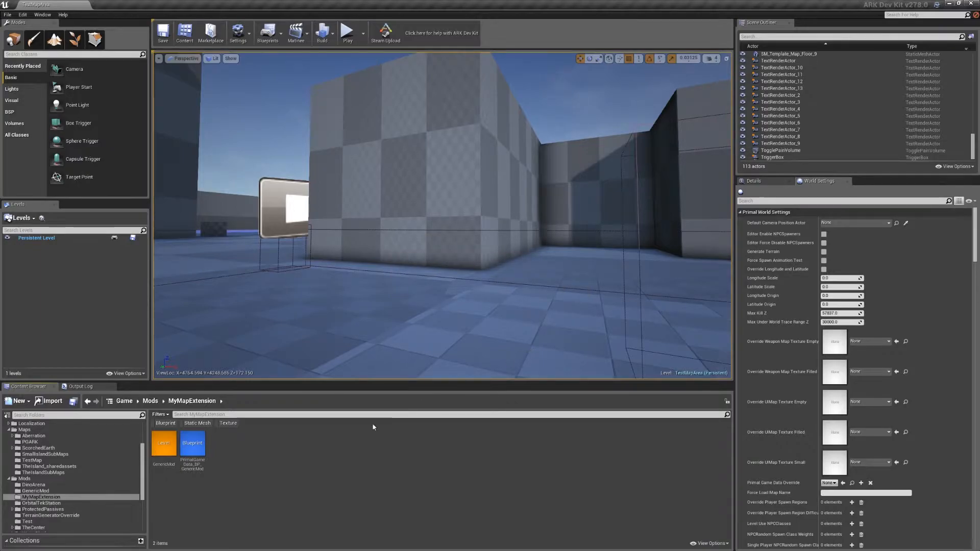
Step: Rename the copied GenericMod level as MyMapExtension
{"action": "left_click", "coordinate": [163, 451]}
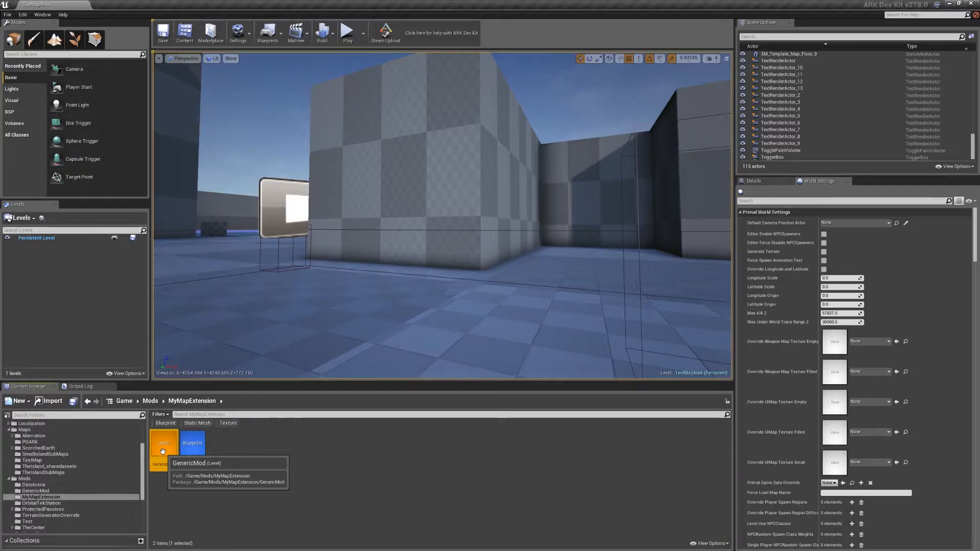
{"action": "key", "text": "F2"}
{"action": "type", "text": "MyMap"}
{"action": "type", "text": "Extension"}
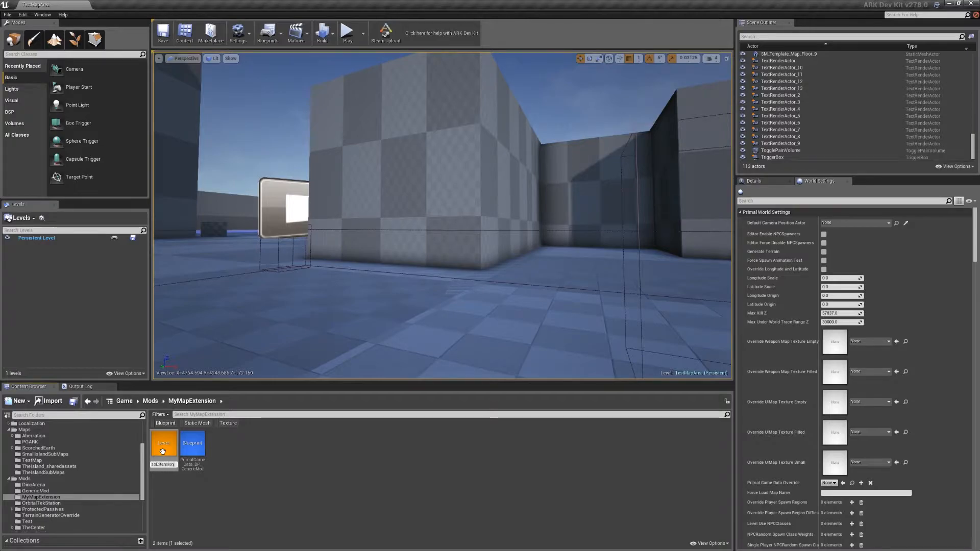
{"action": "key", "text": "Return"}
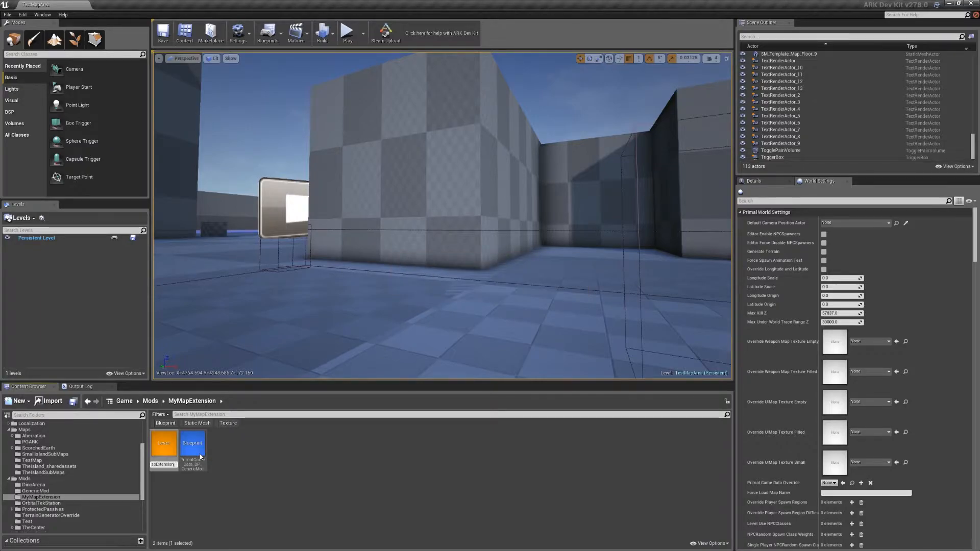
Step: Rename the copied game data blueprint as PrimalGameData_BP_MyMapExtension
{"action": "left_click", "coordinate": [199, 453]}
{"action": "left_click", "coordinate": [199, 454]}
{"action": "key", "text": "Right"}
{"action": "key", "text": "BackSpace"}
{"action": "key", "text": "BackSpace"}
{"action": "key", "text": "BackSpace"}
{"action": "key", "text": "BackSpace"}
{"action": "key", "text": "BackSpace"}
{"action": "key", "text": "BackSpace"}
{"action": "key", "text": "BackSpace"}
{"action": "key", "text": "BackSpace"}
{"action": "key", "text": "BackSpace"}
{"action": "key", "text": "BackSpace"}
{"action": "type", "text": "MyMapEx"}
{"action": "type", "text": "tension"}
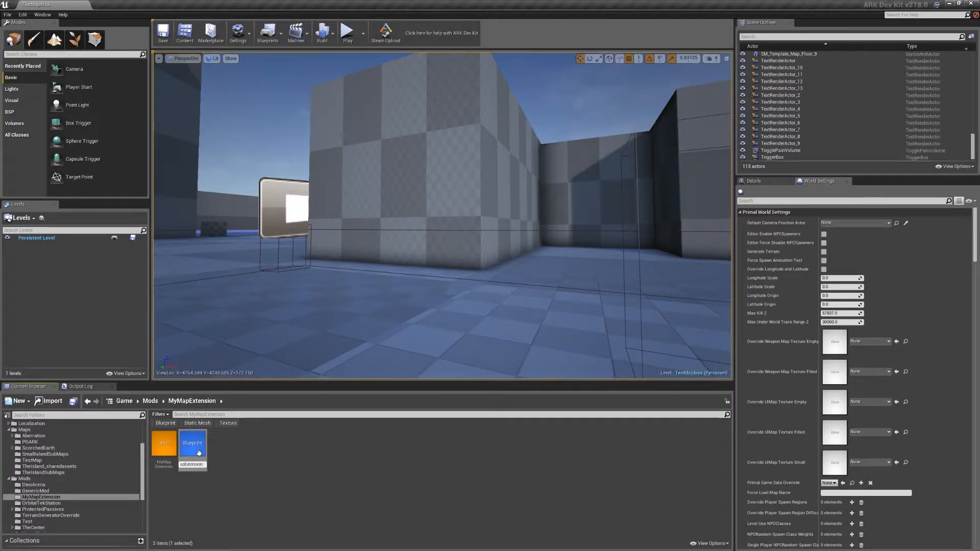
{"action": "key", "text": "Return"}
Step: Open the PrimalGameData_BP_MyMapExtension blueprint and set its Mod Name to "My Map Extension"
{"action": "left_click", "coordinate": [194, 452]}
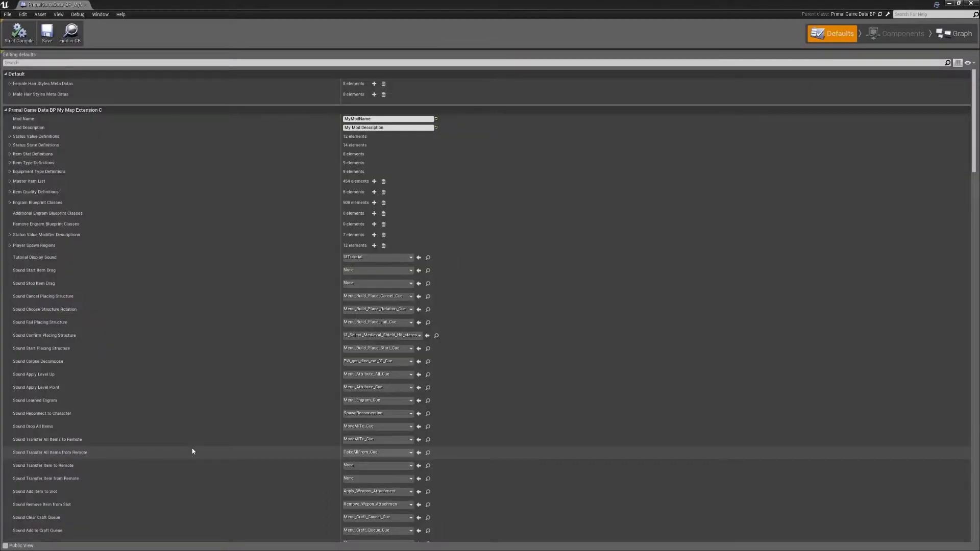
{"action": "left_click_drag", "start_coordinate": [376, 119], "coordinate": [292, 117]}
{"action": "type", "text": "My Map Extension"}
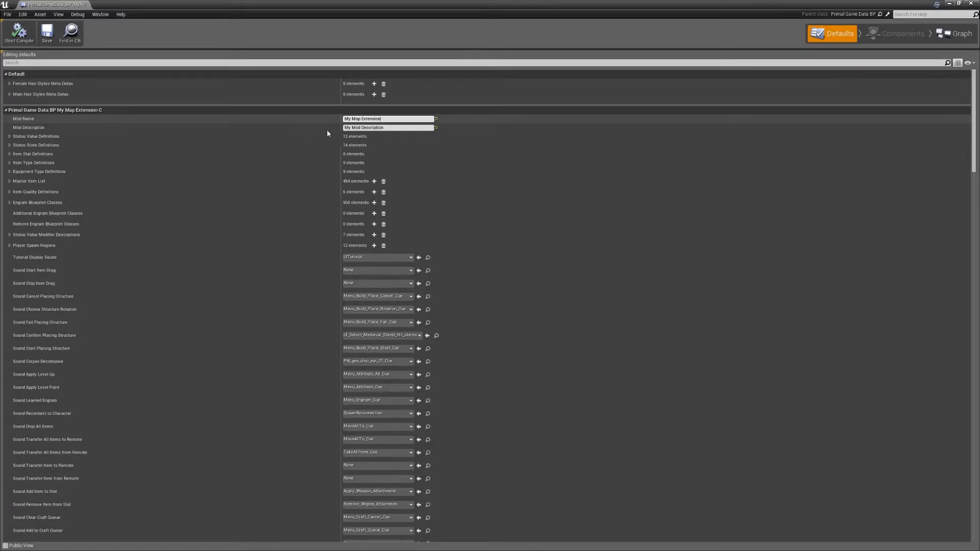
Step: Set the Mod Description to "Map extension tutorial mod."
{"action": "left_click", "coordinate": [394, 129]}
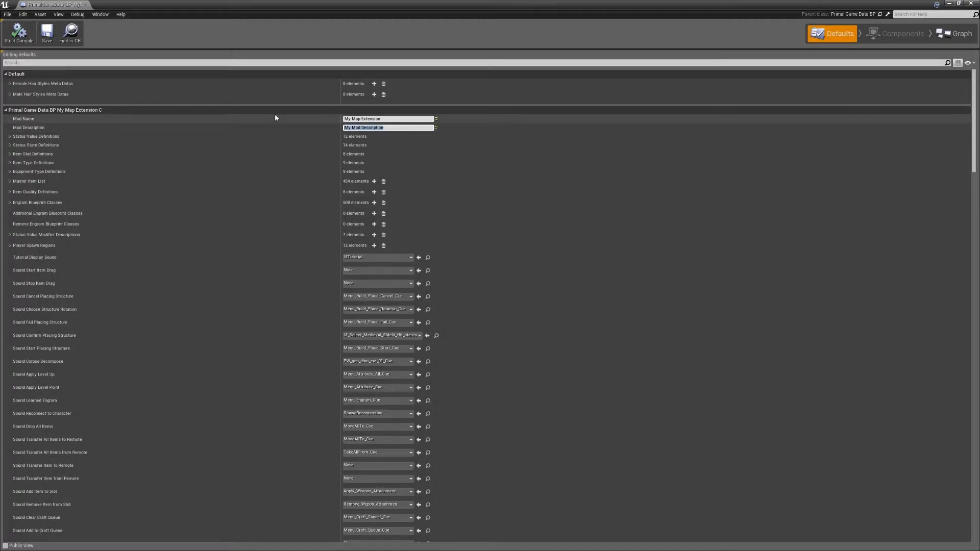
{"action": "type", "text": "Ma"}
{"action": "type", "text": "p extension tutoria"}
{"action": "type", "text": "l."}
{"action": "type", "text": " mod"}
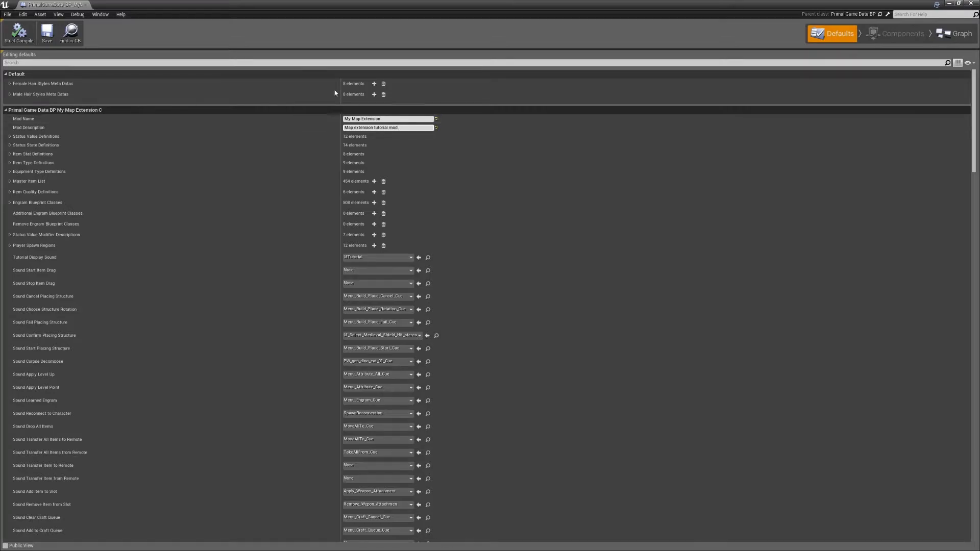
{"action": "type", "text": "."}
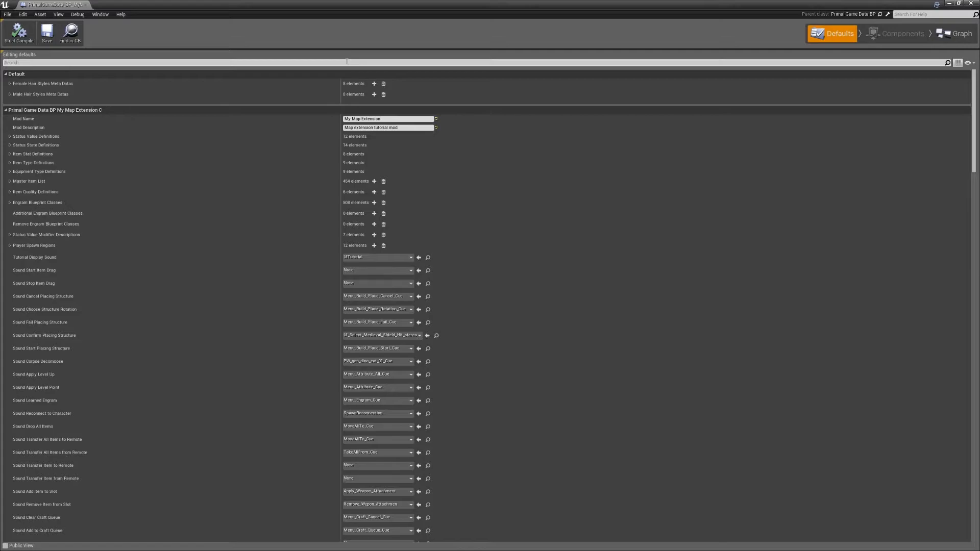
Step: Reset the blueprint's Default Game Mode to the default TestGameMode and save the blueprint
{"action": "left_click", "coordinate": [347, 61]}
{"action": "type", "text": "gamemode"}
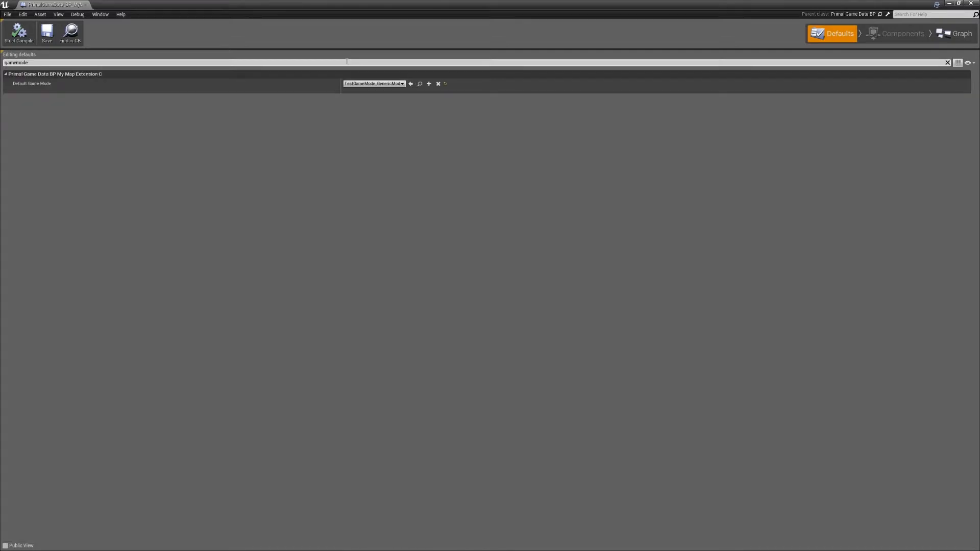
{"action": "left_click", "coordinate": [445, 84]}
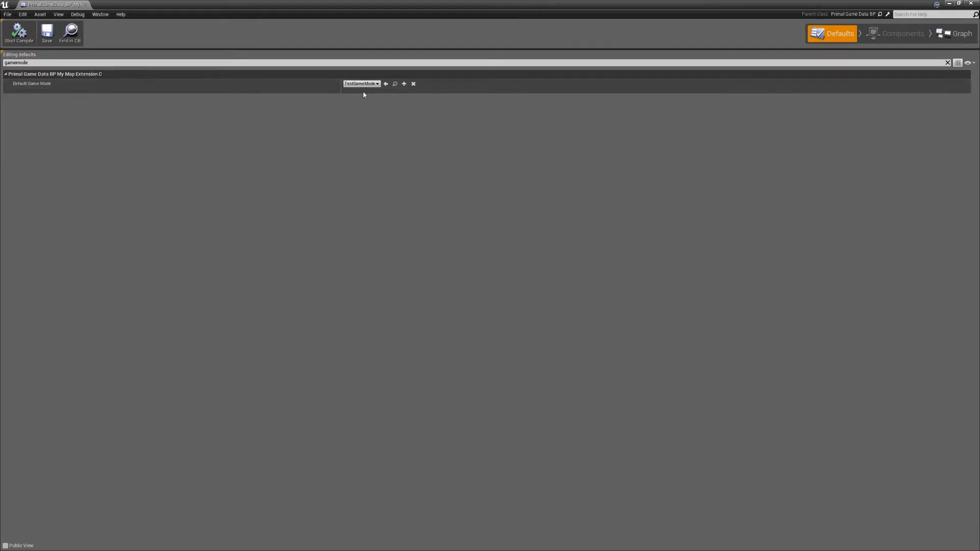
{"action": "left_click", "coordinate": [948, 63]}
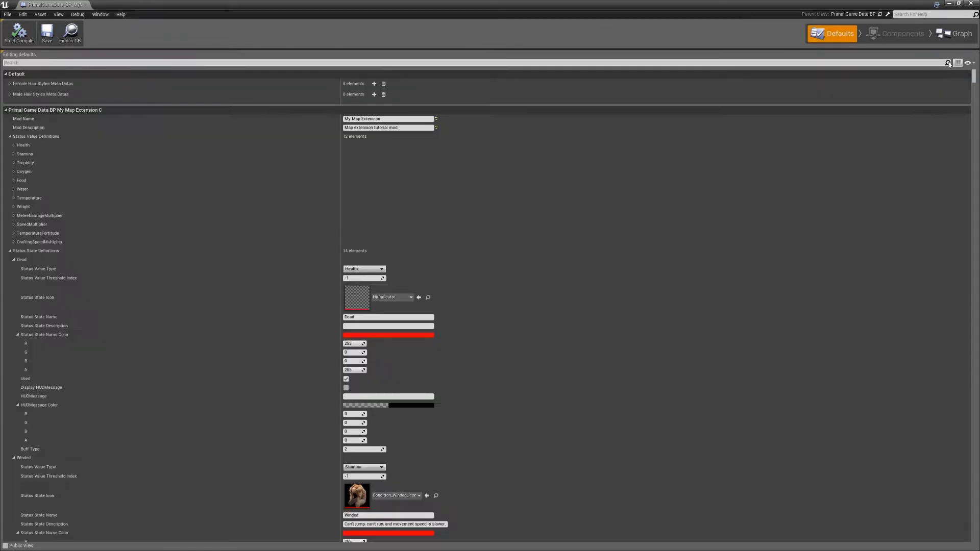
{"action": "left_click", "coordinate": [47, 33]}
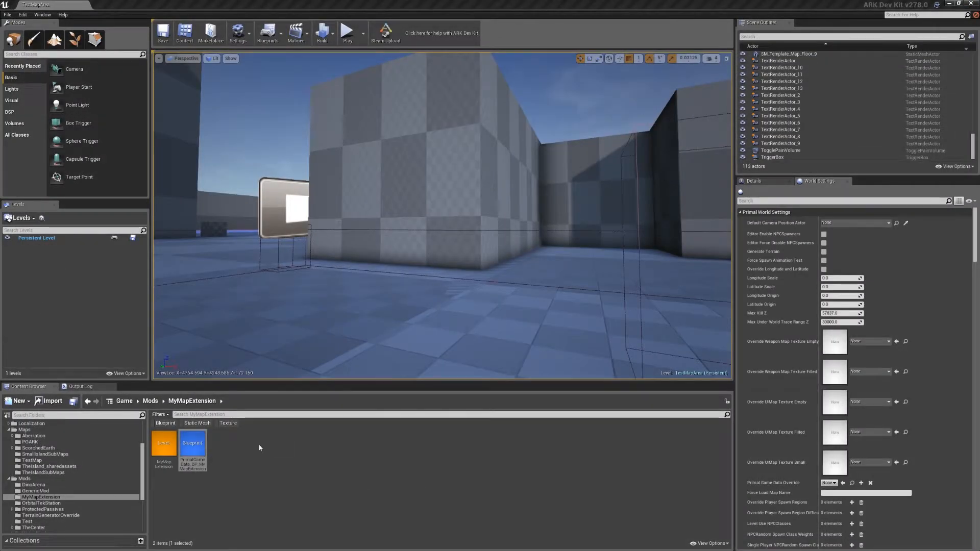
Step: Open the MyMapExtension level from the MyMapExtension folder
{"action": "left_click", "coordinate": [260, 448]}
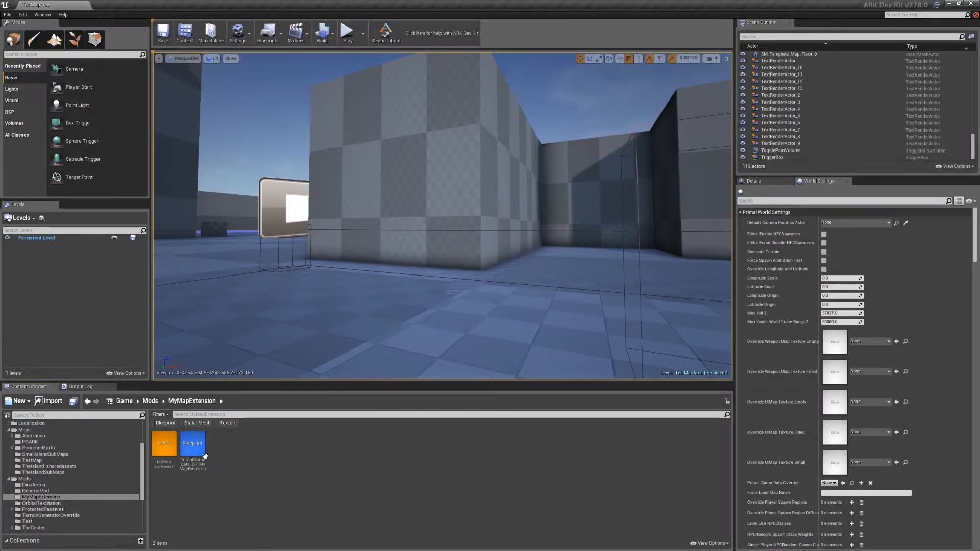
{"action": "left_click", "coordinate": [166, 453]}
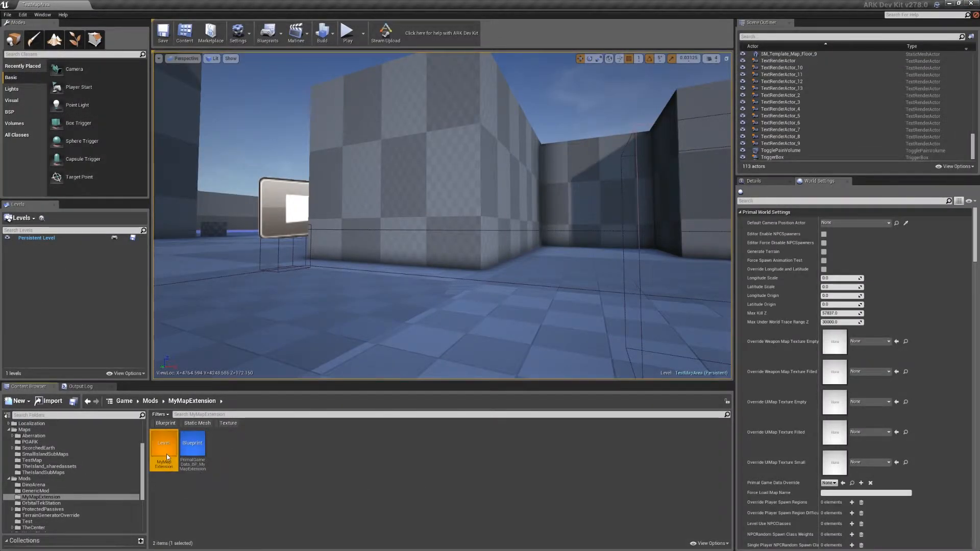
{"action": "double_click", "coordinate": [166, 454]}
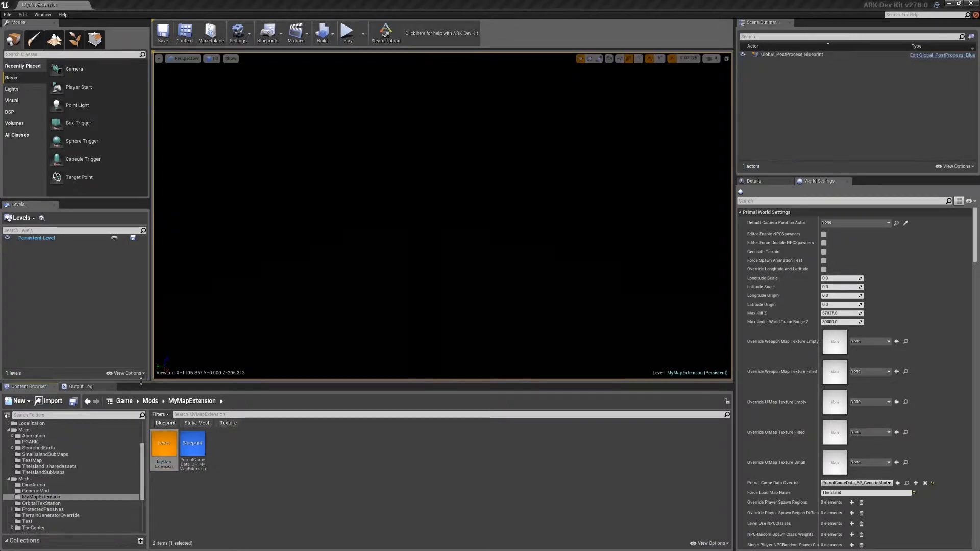
{"action": "left_click", "coordinate": [309, 453]}
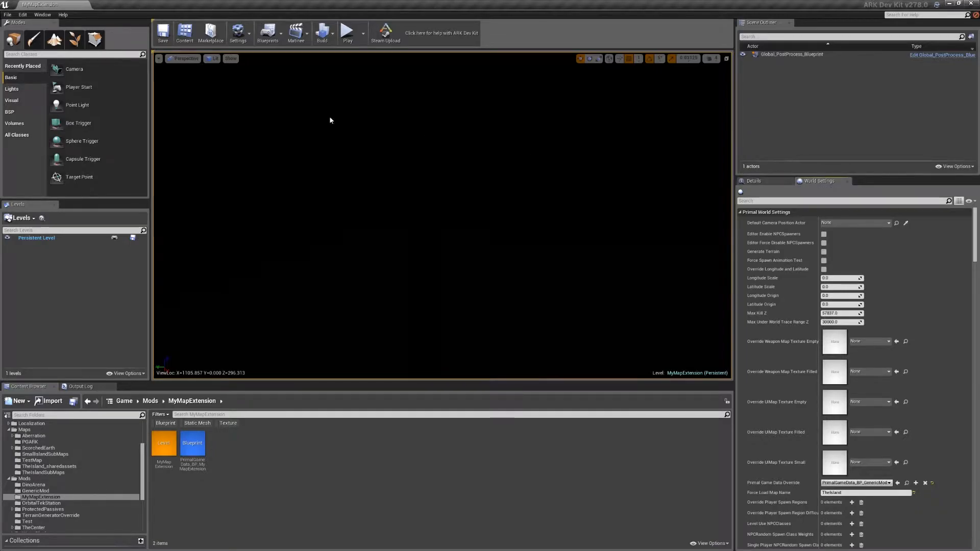
Step: In the world settings, set the Primal Game Data Override to PrimalGameData_BP_MyMapExtension and save the level
{"action": "left_click", "coordinate": [42, 14]}
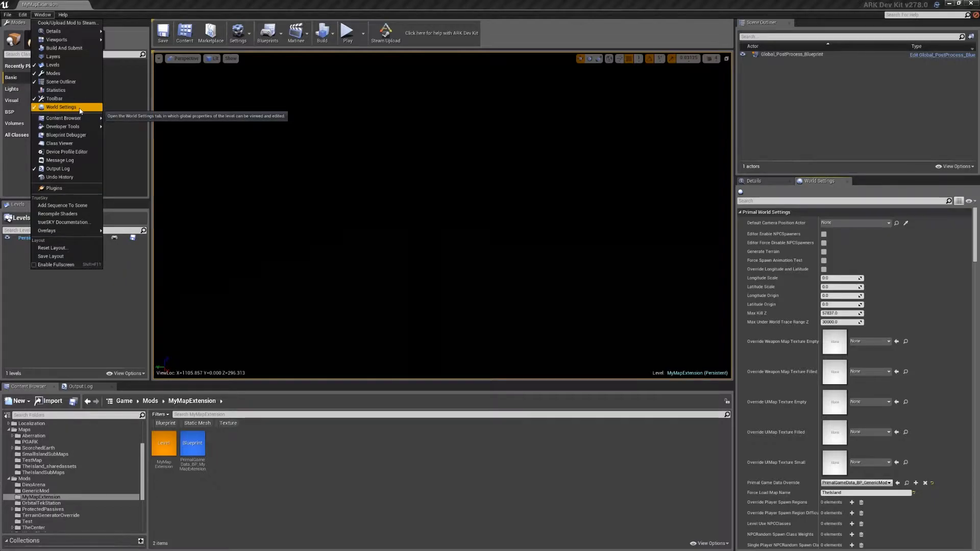
{"action": "left_click", "coordinate": [818, 181]}
{"action": "left_click", "coordinate": [795, 201]}
{"action": "type", "text": "primal"}
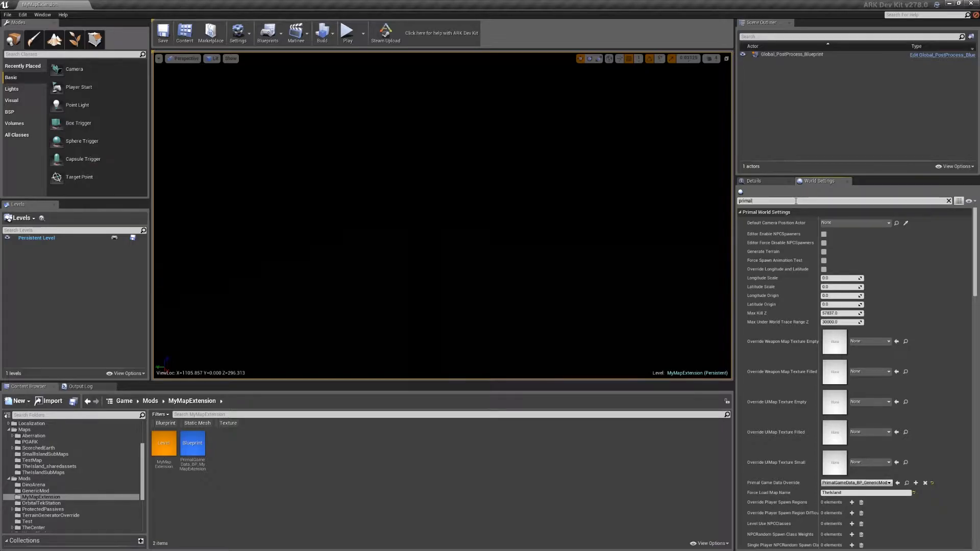
{"action": "type", "text": "game"}
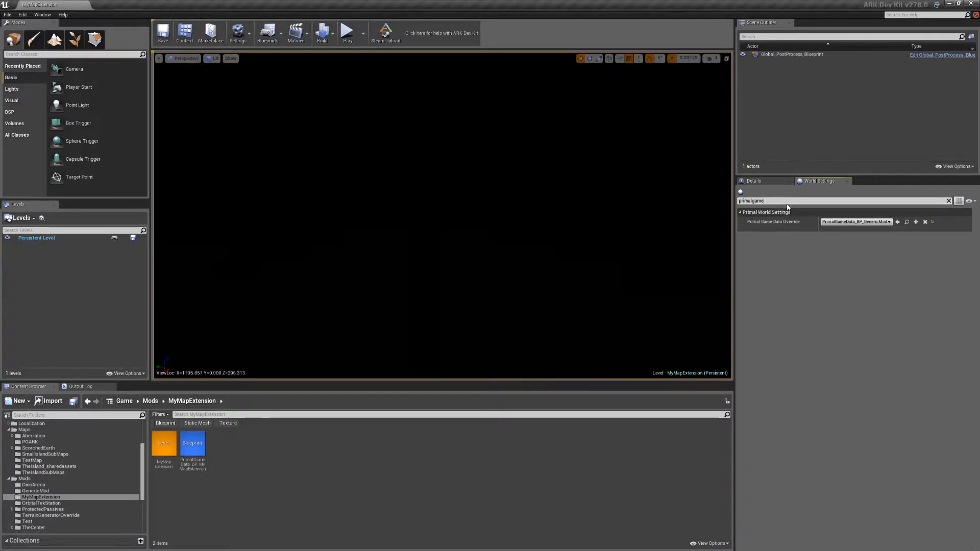
{"action": "left_click", "coordinate": [192, 457]}
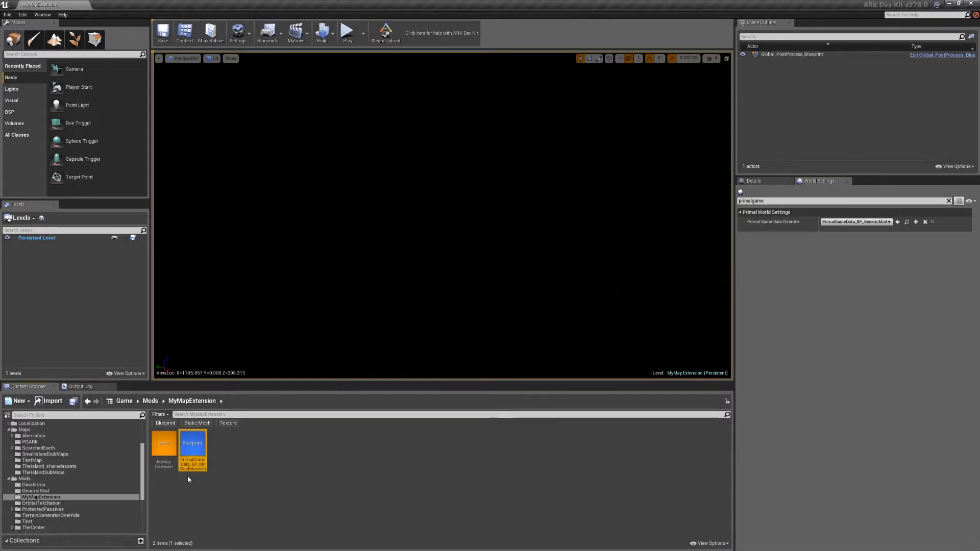
{"action": "left_click", "coordinate": [900, 224]}
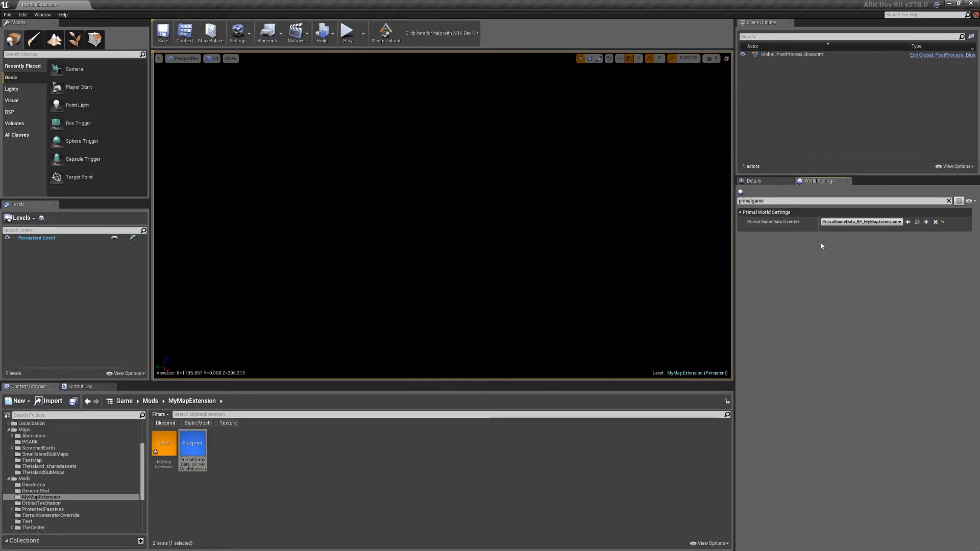
{"action": "left_click", "coordinate": [161, 32]}
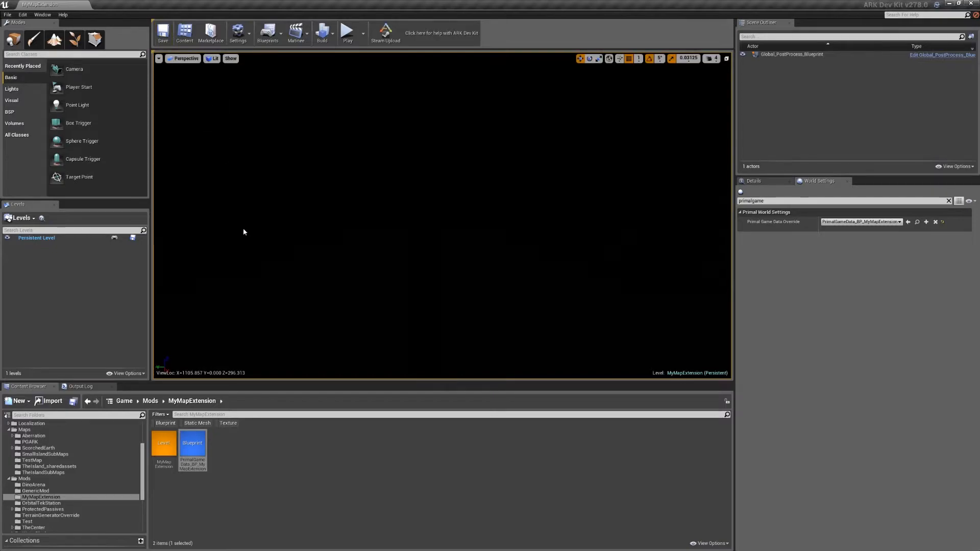
Step: Open the TheIsland level from the TheIslandSubMaps folder under Maps
{"action": "left_click", "coordinate": [124, 401]}
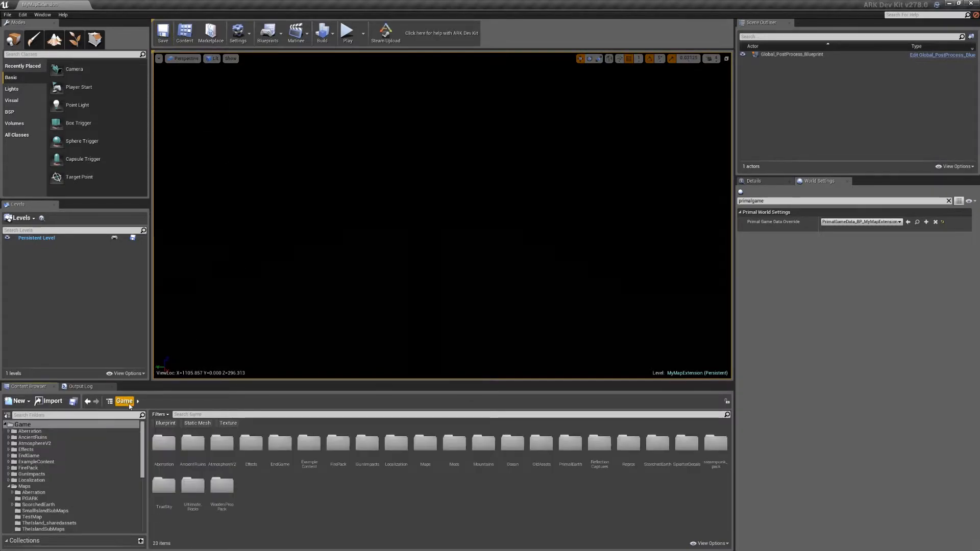
{"action": "left_click", "coordinate": [426, 449]}
{"action": "double_click", "coordinate": [426, 452]}
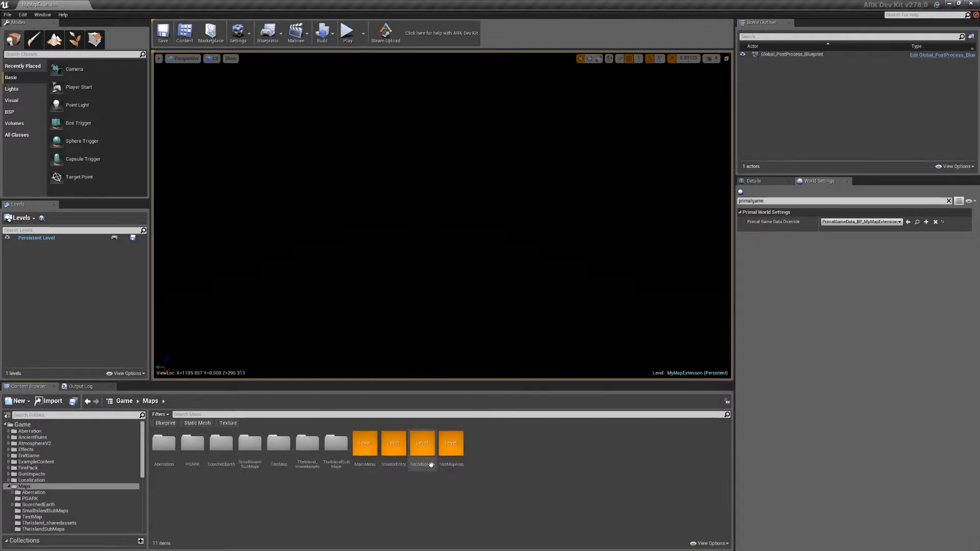
{"action": "left_click", "coordinate": [342, 465]}
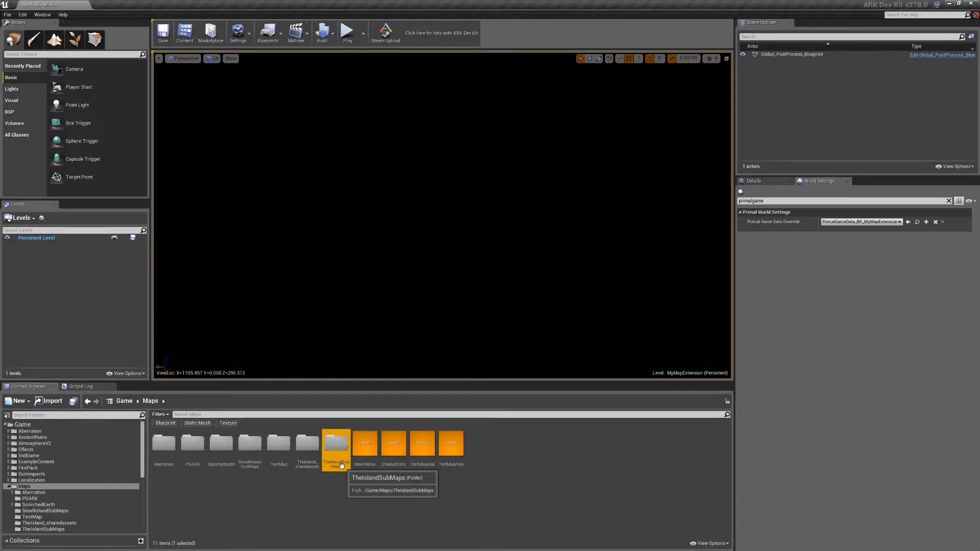
{"action": "double_click", "coordinate": [342, 460]}
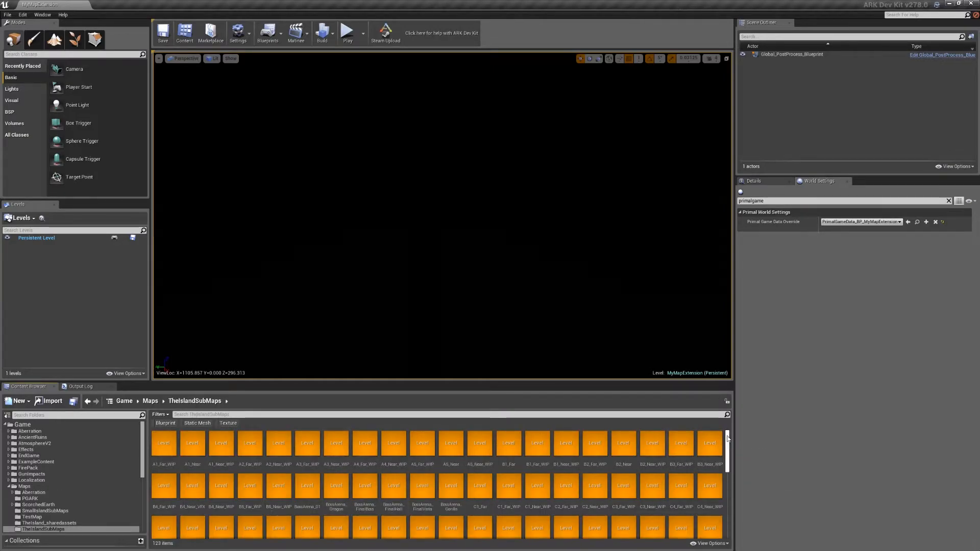
{"action": "left_click_drag", "start_coordinate": [728, 439], "coordinate": [727, 514]}
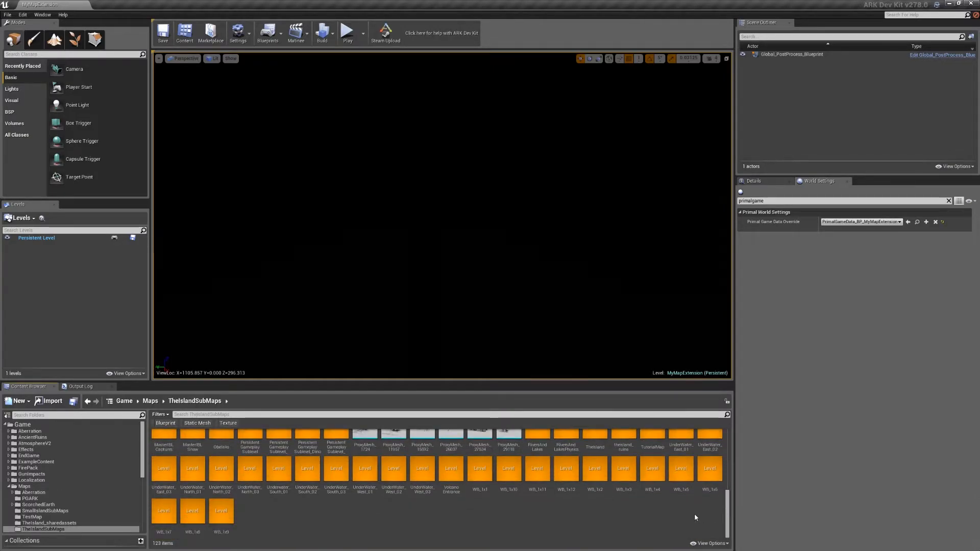
{"action": "double_click", "coordinate": [600, 437]}
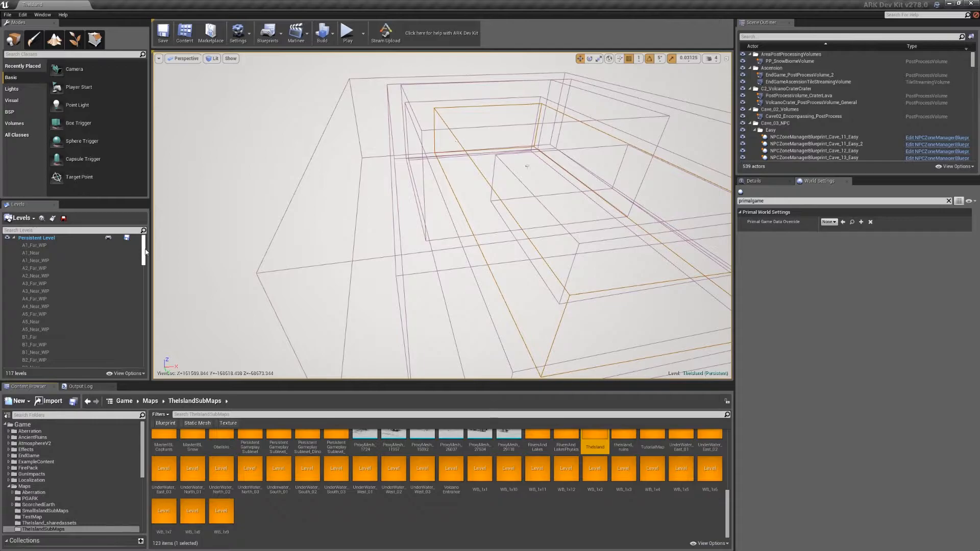
Step: Load the LandscapeSublevel of TheIsland so its beach terrain can be worked on
{"action": "left_click_drag", "start_coordinate": [145, 251], "coordinate": [131, 324]}
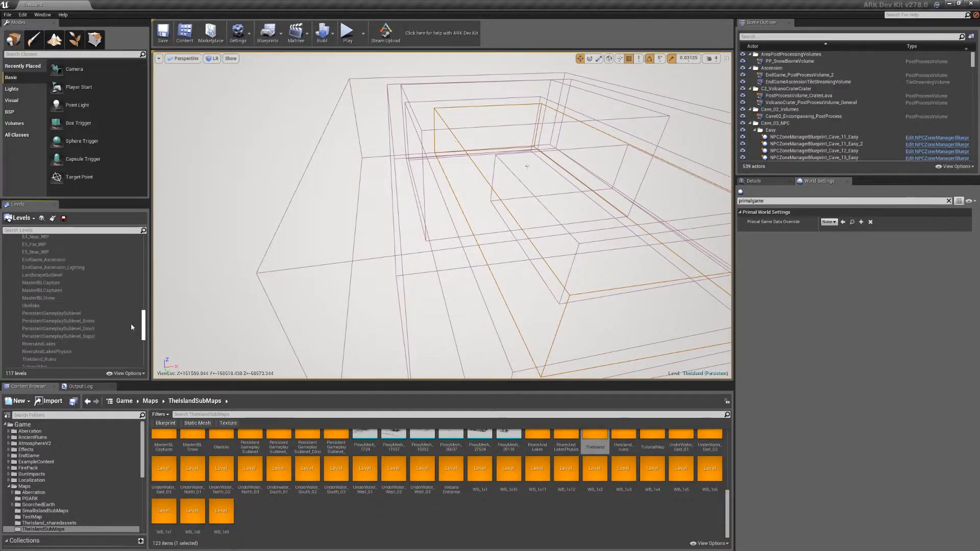
{"action": "right_click", "coordinate": [48, 276]}
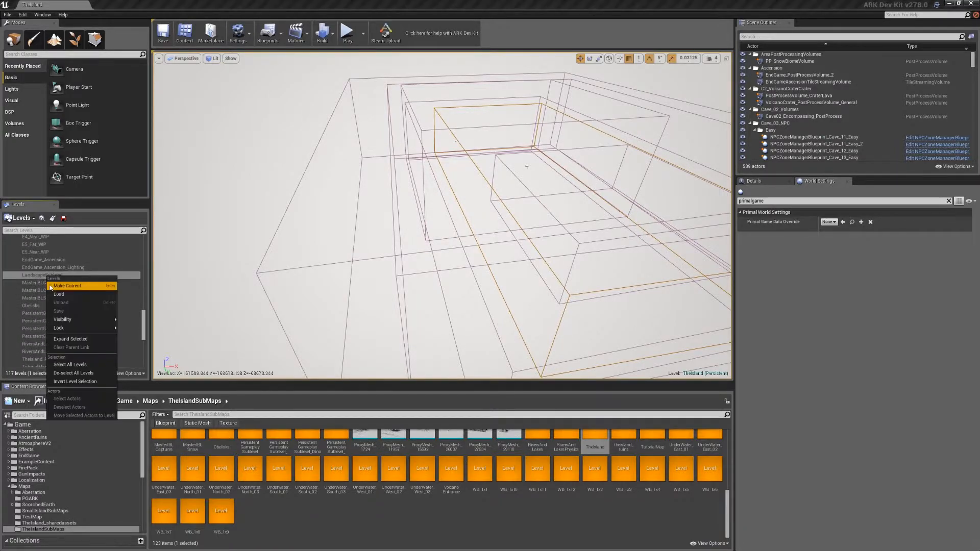
{"action": "left_click", "coordinate": [59, 294]}
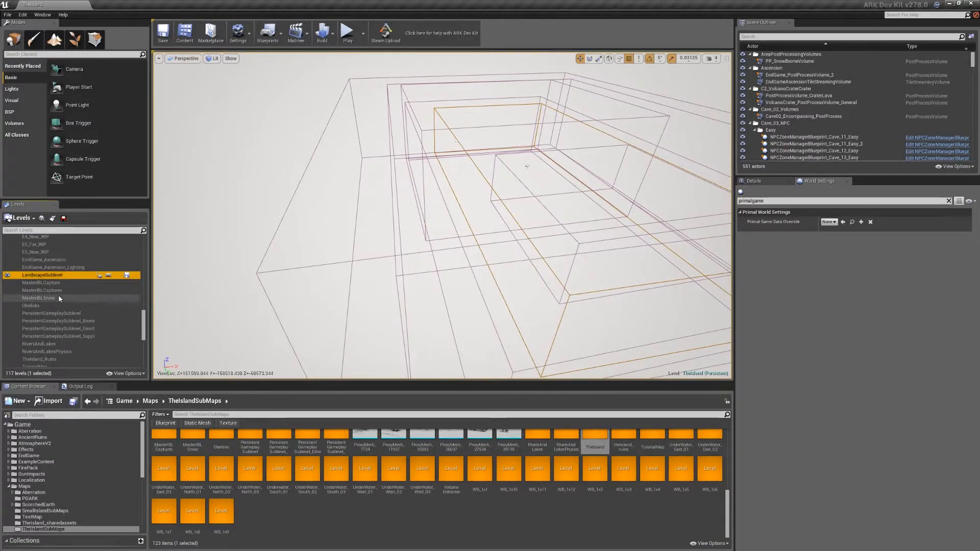
{"action": "right_click_drag", "start_coordinate": [411, 245], "coordinate": [473, 157]}
{"action": "left_click", "coordinate": [711, 58]}
{"action": "key", "text": "w"}
{"action": "mouse_move", "coordinate": [460, 204]}
{"action": "right_mouse_down"}
{"action": "mouse_move", "coordinate": [476, 190]}
{"action": "mouse_move", "coordinate": [474, 158]}
{"action": "mouse_move", "coordinate": [327, 212]}
{"action": "mouse_move", "coordinate": [159, 205]}
{"action": "mouse_move", "coordinate": [370, 217]}
{"action": "mouse_move", "coordinate": [455, 214]}
{"action": "mouse_move", "coordinate": [507, 198]}
{"action": "mouse_move", "coordinate": [526, 250]}
{"action": "mouse_move", "coordinate": [525, 205]}
{"action": "mouse_move", "coordinate": [469, 199]}
{"action": "right_mouse_up"}
{"action": "key", "text": "d"}
{"action": "key", "text": "w"}
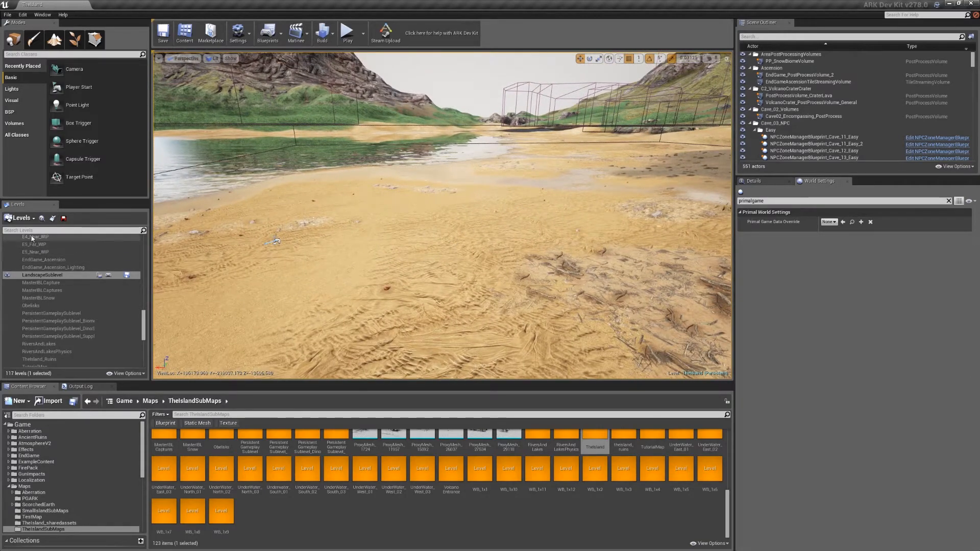
Step: Create a new sublevel named MyMapExtension_BeachAddOn in the TheIslandSubMaps folder
{"action": "left_click", "coordinate": [32, 222]}
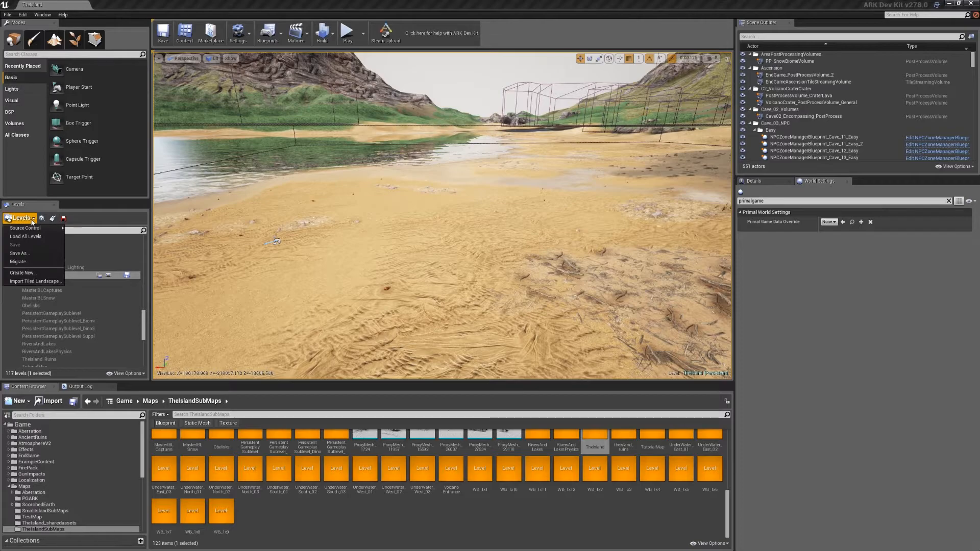
{"action": "left_click", "coordinate": [30, 274]}
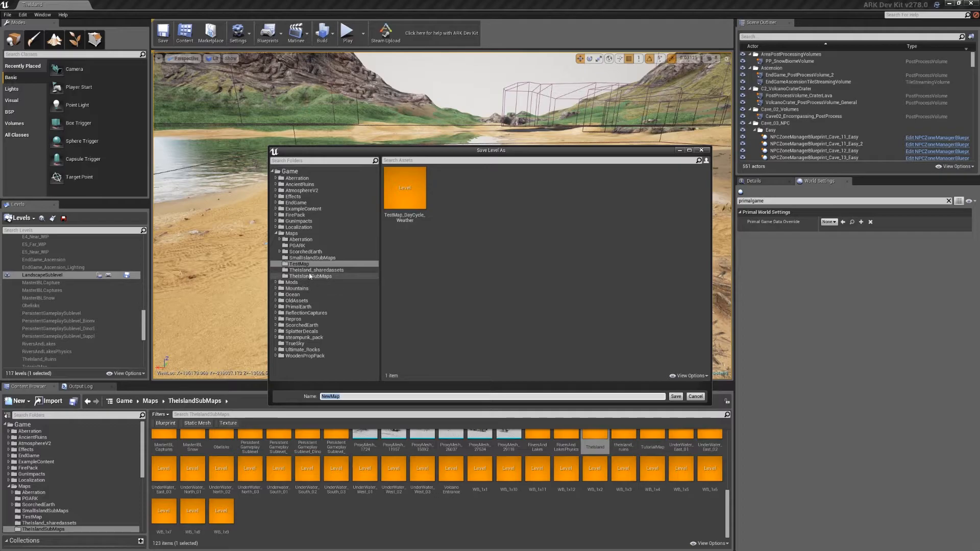
{"action": "left_click", "coordinate": [289, 276]}
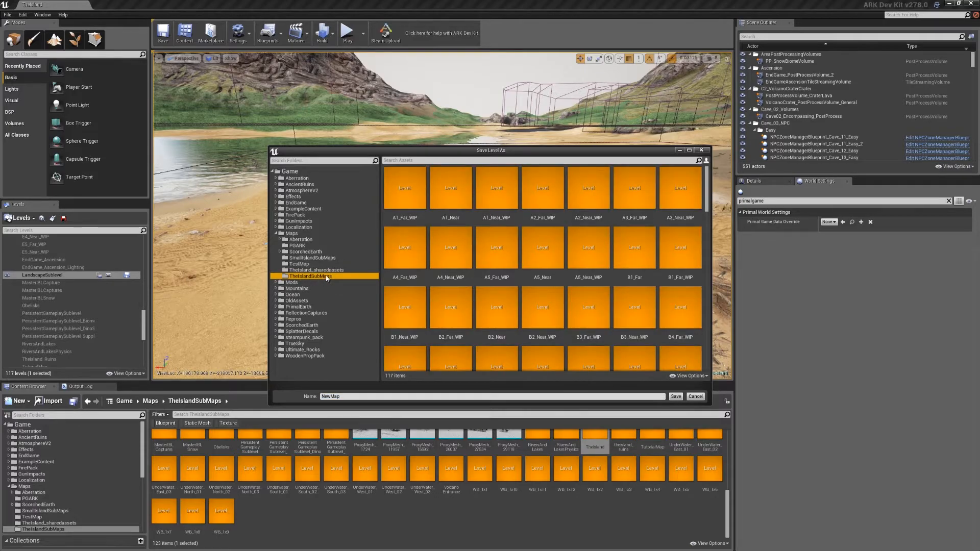
{"action": "left_click", "coordinate": [342, 397]}
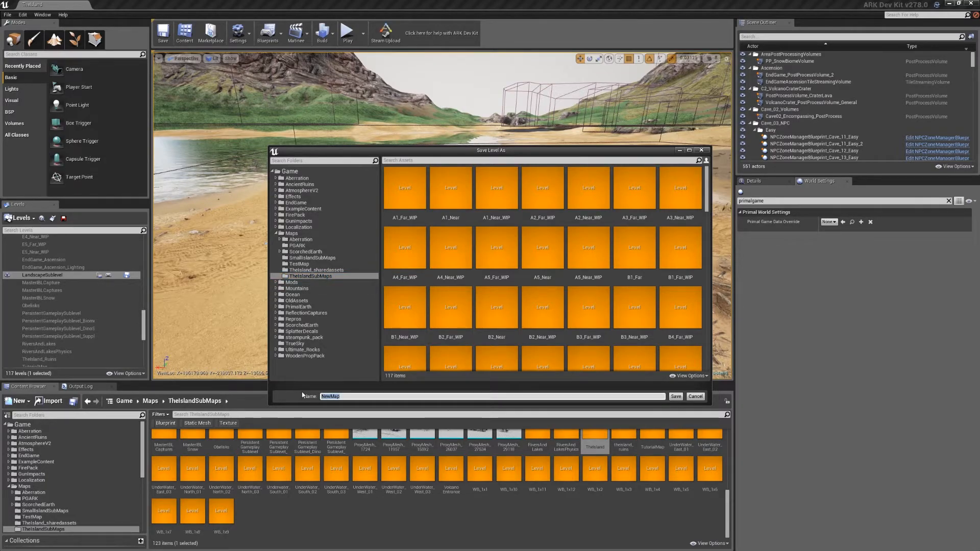
{"action": "type", "text": "My"}
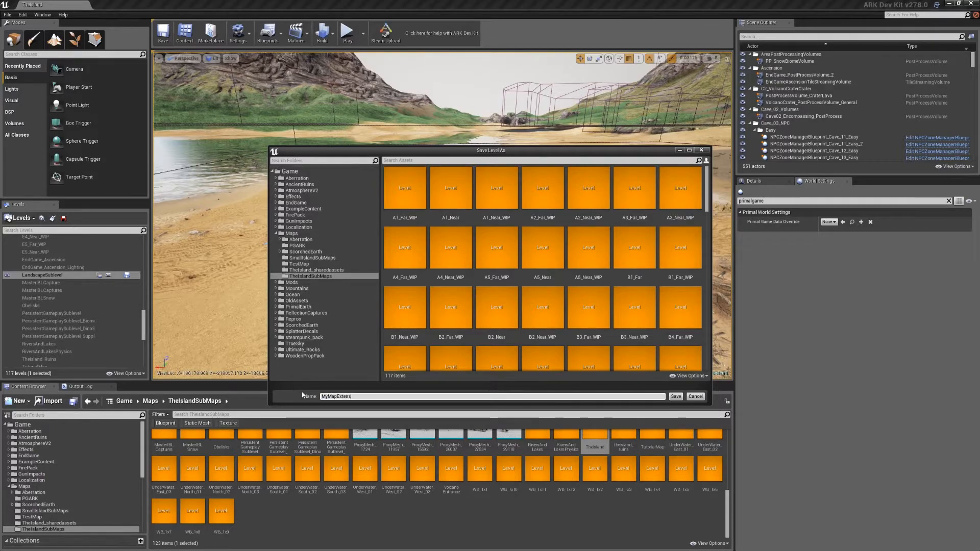
{"action": "type", "text": "chAddOn"}
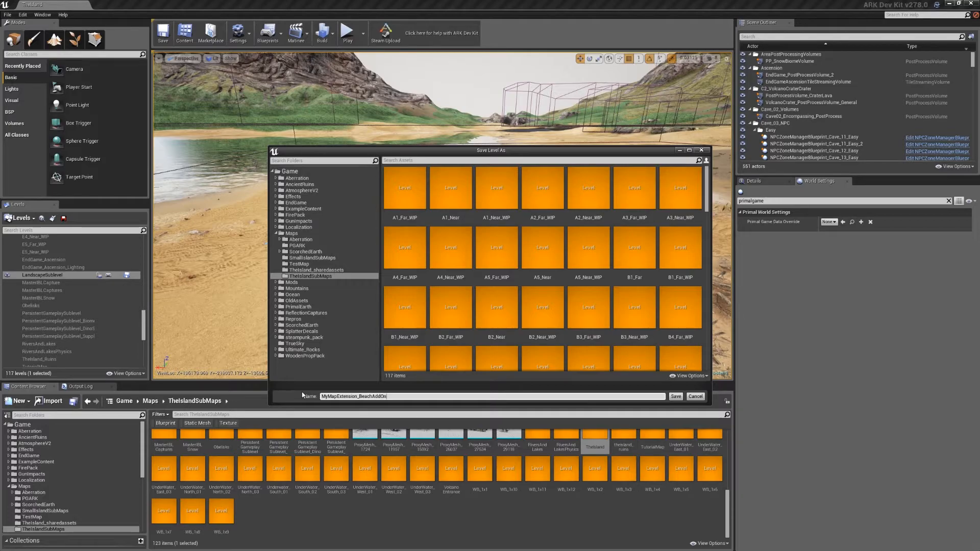
{"action": "left_click", "coordinate": [679, 397]}
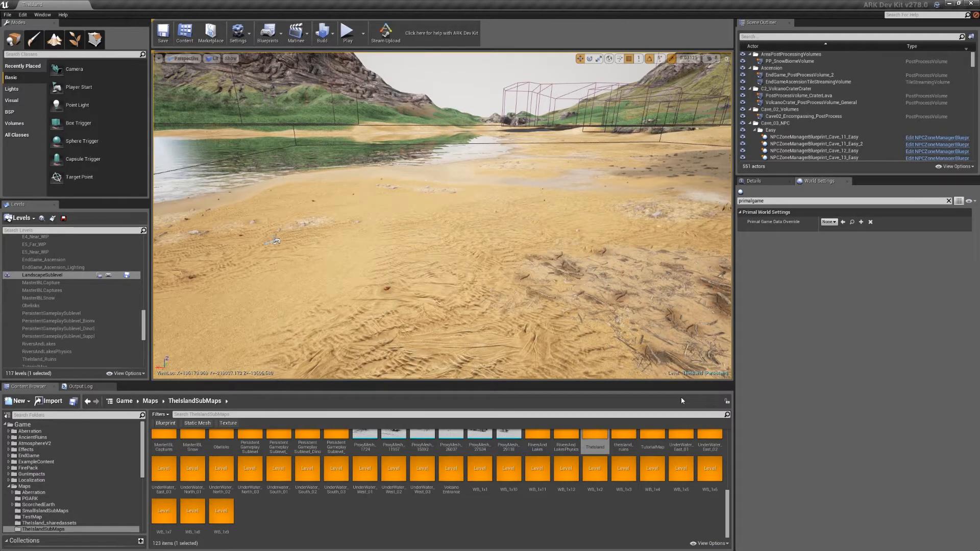
Step: Find the MyMapExtension_BeachAddOn sublevel and make it the current level
{"action": "scroll", "coordinate": [575, 439], "scroll_direction": "up", "scroll_amount": 1}
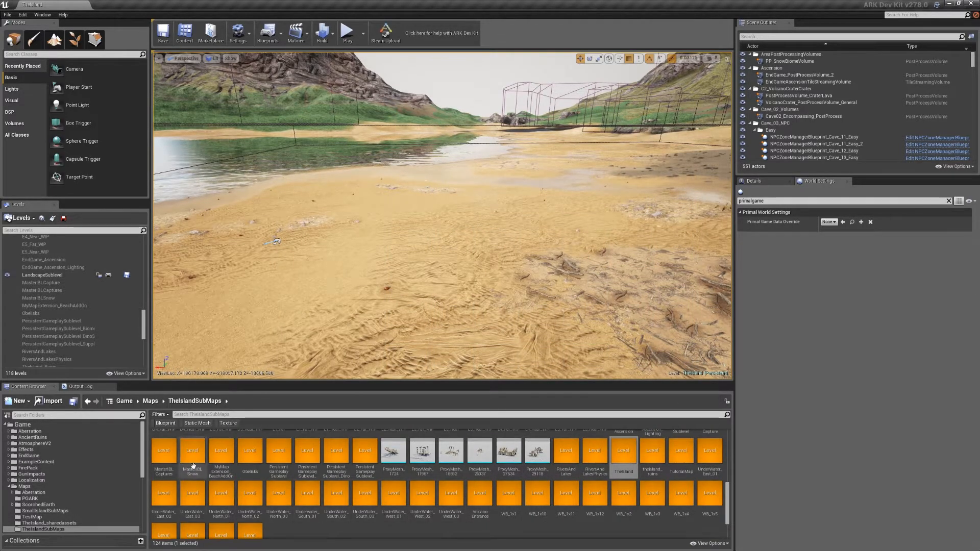
{"action": "left_click", "coordinate": [233, 461]}
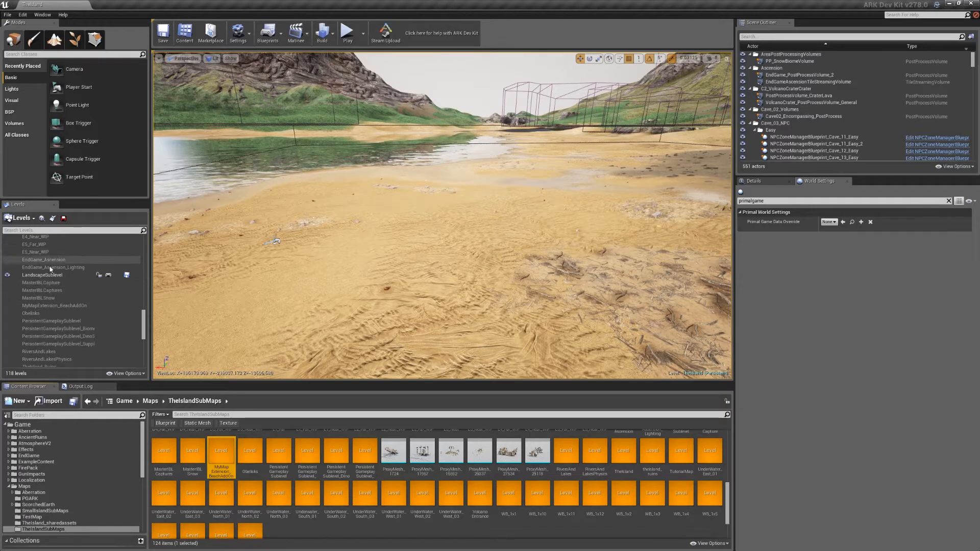
{"action": "left_click", "coordinate": [50, 306]}
{"action": "right_click", "coordinate": [50, 307]}
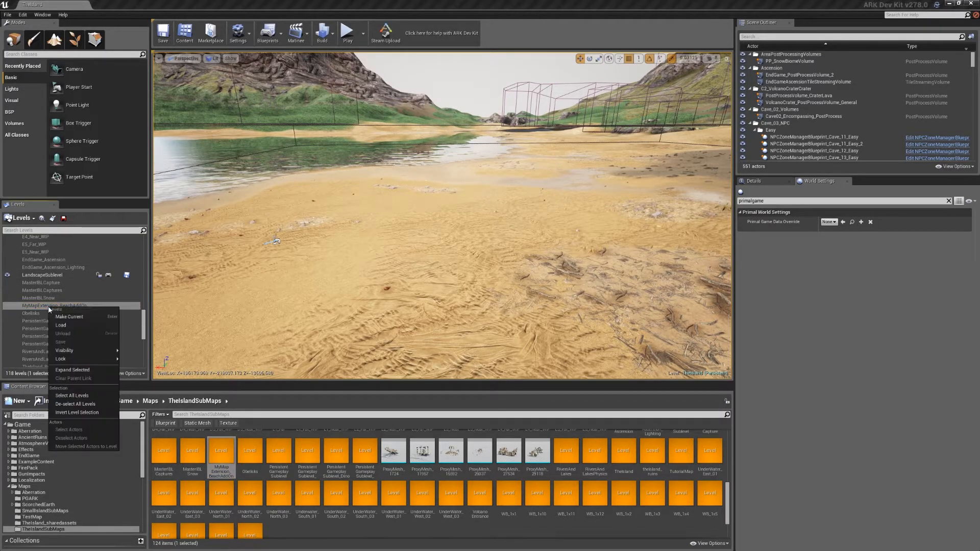
{"action": "left_click", "coordinate": [74, 318]}
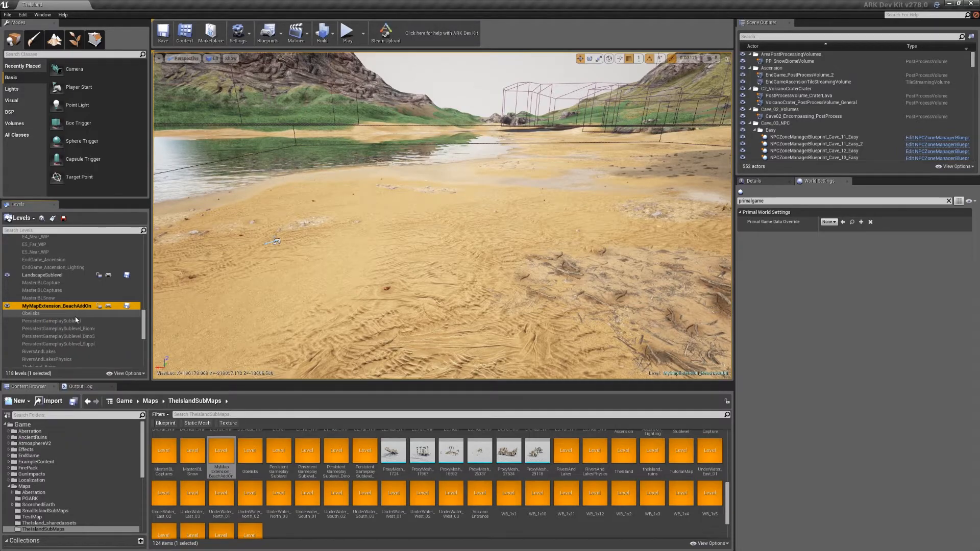
{"action": "left_click", "coordinate": [76, 301]}
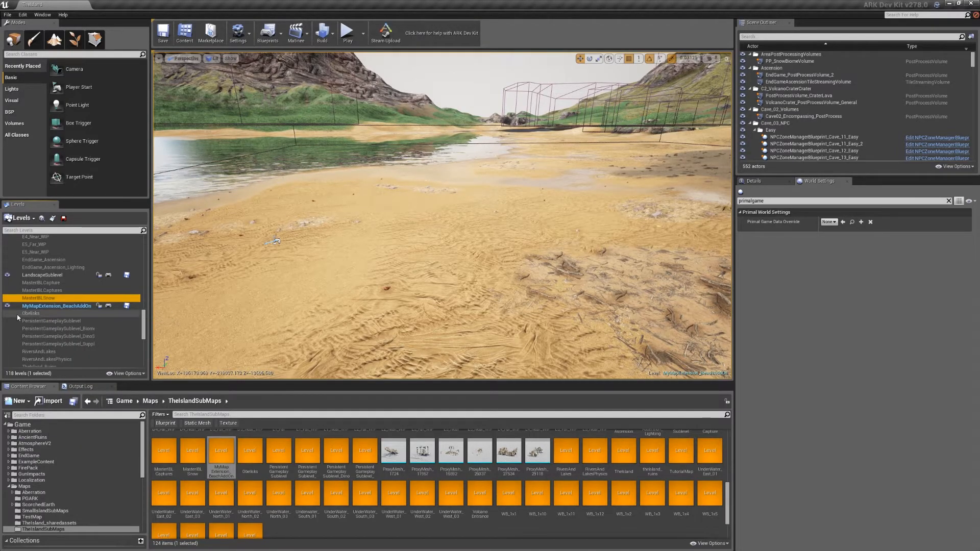
{"action": "left_click", "coordinate": [79, 307]}
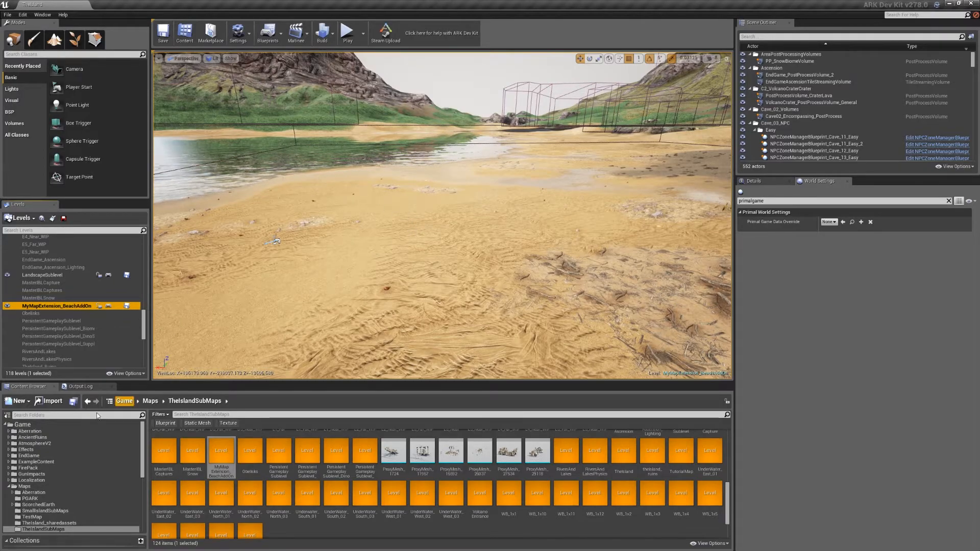
Step: Filter the PrimalEarth folder to static meshes and search it for "rock"
{"action": "scroll", "coordinate": [75, 452], "scroll_direction": "down", "scroll_amount": 6}
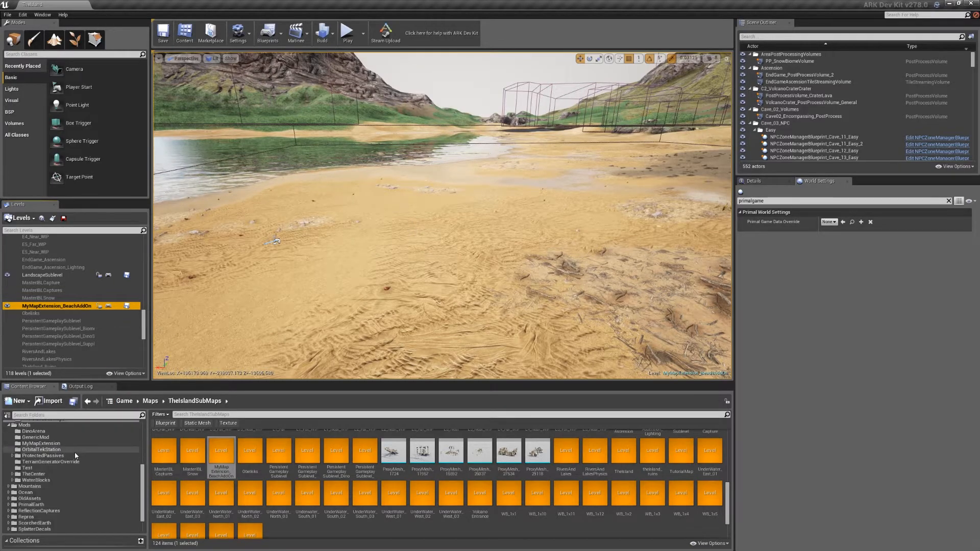
{"action": "scroll", "coordinate": [75, 454], "scroll_direction": "down", "scroll_amount": 2}
{"action": "left_click", "coordinate": [32, 481]}
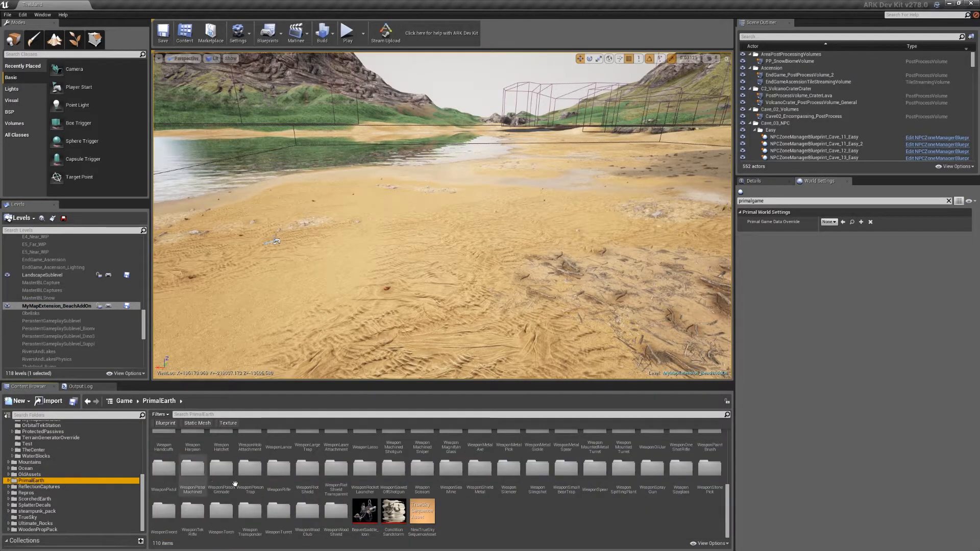
{"action": "left_click", "coordinate": [194, 425]}
{"action": "scroll", "coordinate": [674, 470], "scroll_direction": "down", "scroll_amount": 3}
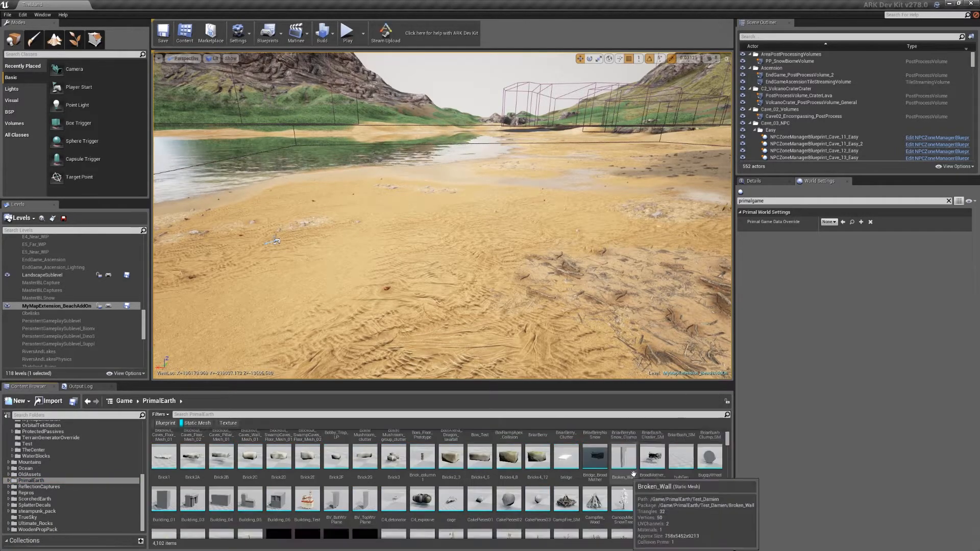
{"action": "type", "text": "rock"}
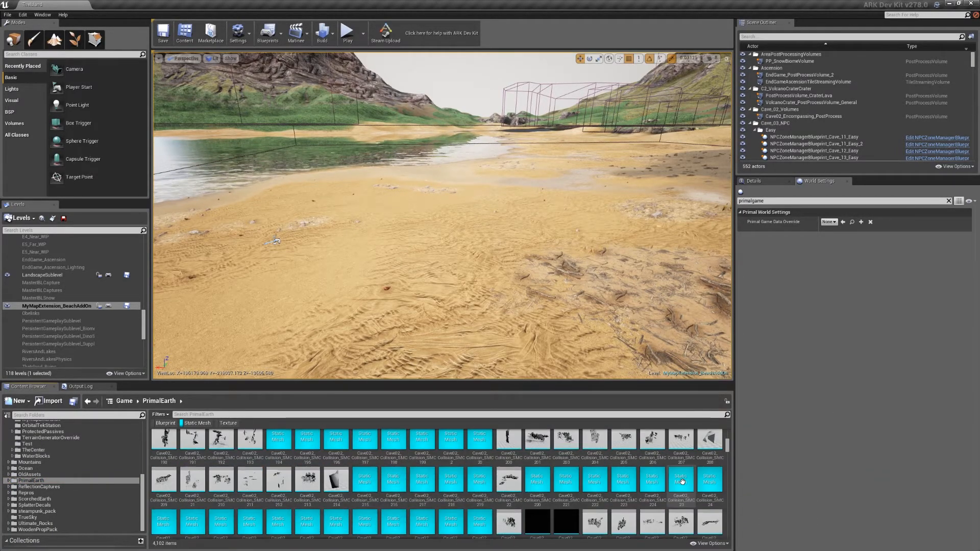
{"action": "scroll", "coordinate": [556, 515], "scroll_direction": "up", "scroll_amount": 5}
Step: Place a layered cliff rock mesh on the beach and duplicate it beside the original
{"action": "left_click_drag", "start_coordinate": [193, 463], "coordinate": [587, 192]}
{"action": "key", "text": "e"}
{"action": "right_click_drag", "start_coordinate": [587, 204], "coordinate": [521, 234]}
{"action": "key", "text": "w"}
{"action": "left_click_drag", "start_coordinate": [500, 224], "coordinate": [533, 249], "text": "alt"}
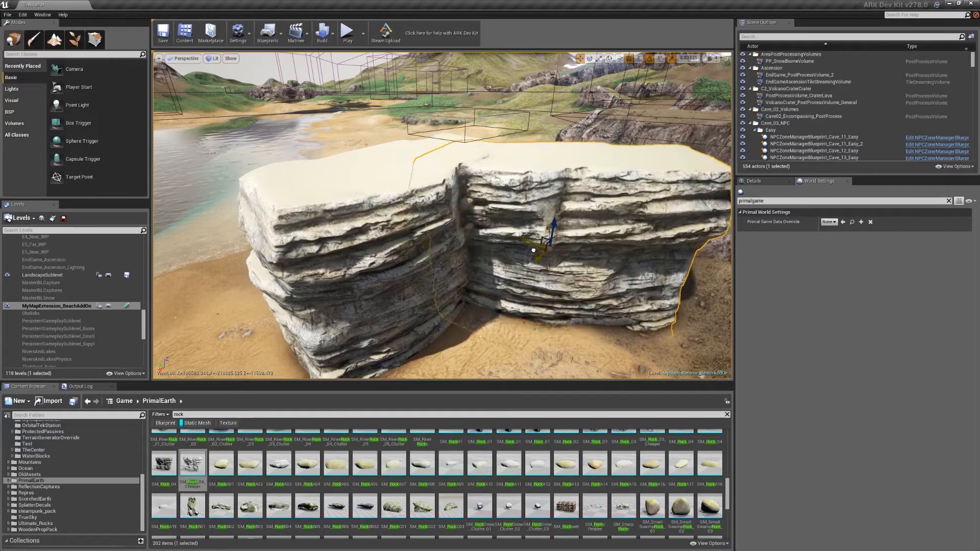
Step: Rotate the duplicated rock and move it sideways to form a second wall of the shelter
{"action": "right_click_drag", "start_coordinate": [533, 249], "coordinate": [511, 240]}
{"action": "key", "text": "e"}
{"action": "left_click_drag", "start_coordinate": [502, 232], "coordinate": [541, 232]}
{"action": "key", "text": "w"}
{"action": "left_click_drag", "start_coordinate": [483, 222], "coordinate": [585, 245]}
{"action": "right_click_drag", "start_coordinate": [584, 245], "coordinate": [559, 263]}
Step: Duplicate the rock once more and rotate the copy as the shelter's third wall
{"action": "left_click_drag", "start_coordinate": [503, 170], "coordinate": [482, 245], "text": "alt"}
{"action": "key", "text": "e"}
{"action": "left_click_drag", "start_coordinate": [503, 259], "coordinate": [472, 250]}
Step: Add a rock copy above the walls and tilt it over them as a roof
{"action": "key", "text": "w"}
{"action": "left_click_drag", "start_coordinate": [494, 210], "coordinate": [480, 123]}
{"action": "mouse_move", "coordinate": [481, 123]}
{"action": "right_mouse_down"}
{"action": "mouse_move", "coordinate": [459, 92]}
{"action": "mouse_move", "coordinate": [485, 128]}
{"action": "right_mouse_up"}
{"action": "key", "text": "e"}
{"action": "left_click_drag", "start_coordinate": [503, 163], "coordinate": [523, 150]}
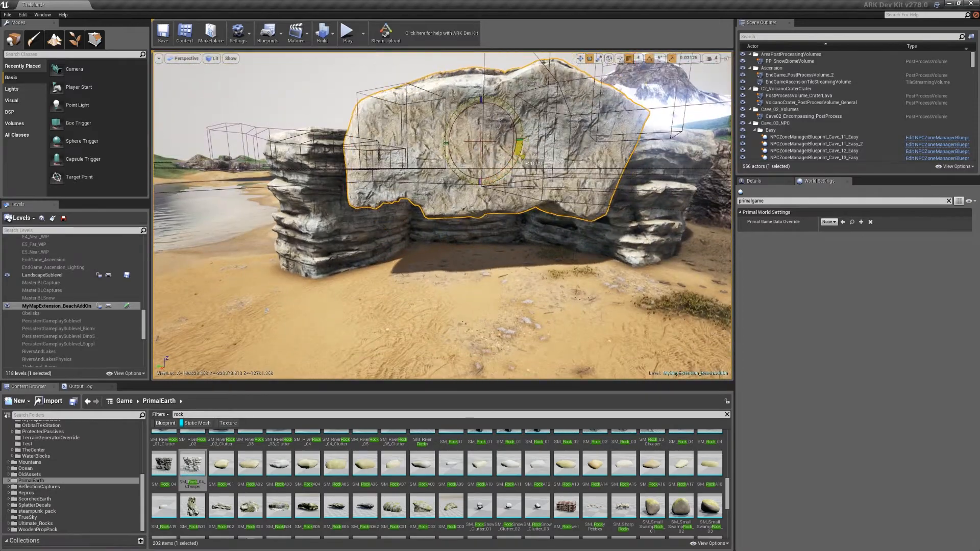
Step: Scale the roof rock and lower it onto the three rock walls
{"action": "right_click_drag", "start_coordinate": [523, 150], "coordinate": [516, 138]}
{"action": "key", "text": "r"}
{"action": "left_click_drag", "start_coordinate": [493, 185], "coordinate": [502, 148]}
{"action": "key", "text": "w"}
{"action": "right_click_drag", "start_coordinate": [503, 148], "coordinate": [460, 138]}
{"action": "left_click_drag", "start_coordinate": [447, 141], "coordinate": [446, 154]}
Step: Check the finished rock shelter from the front and save the MyMapExtension_BeachAddOn sublevel
{"action": "right_click_drag", "start_coordinate": [447, 154], "coordinate": [454, 176]}
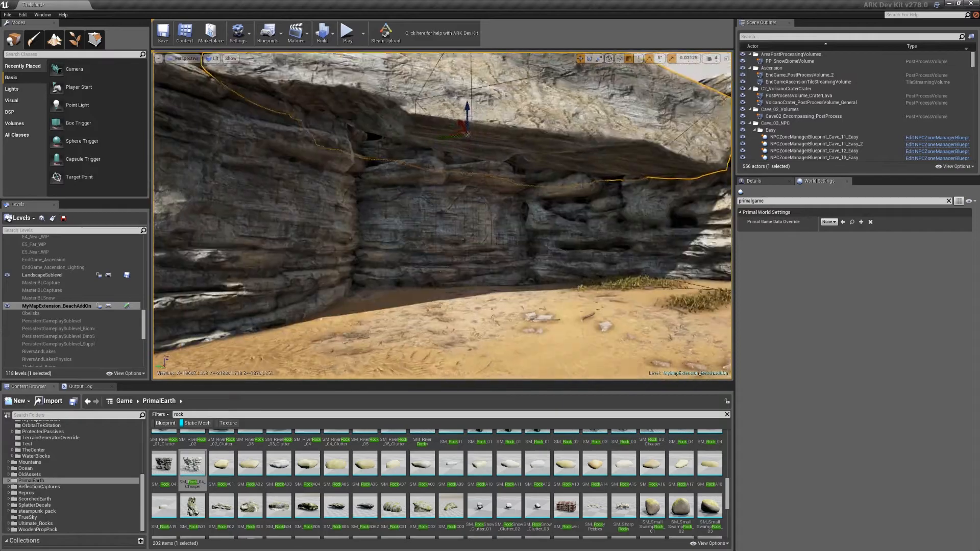
{"action": "left_click", "coordinate": [434, 312]}
{"action": "right_click_drag", "start_coordinate": [434, 311], "coordinate": [426, 319]}
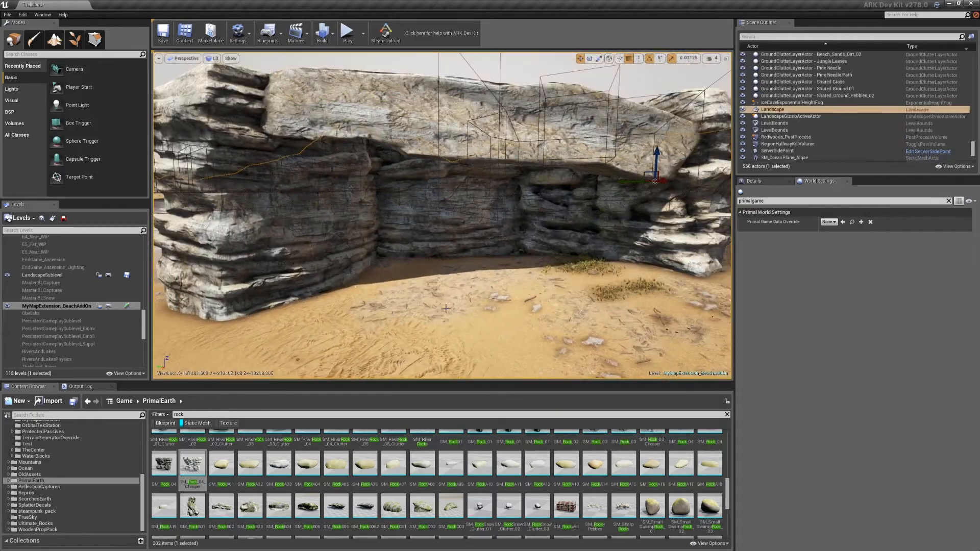
{"action": "left_click", "coordinate": [126, 306]}
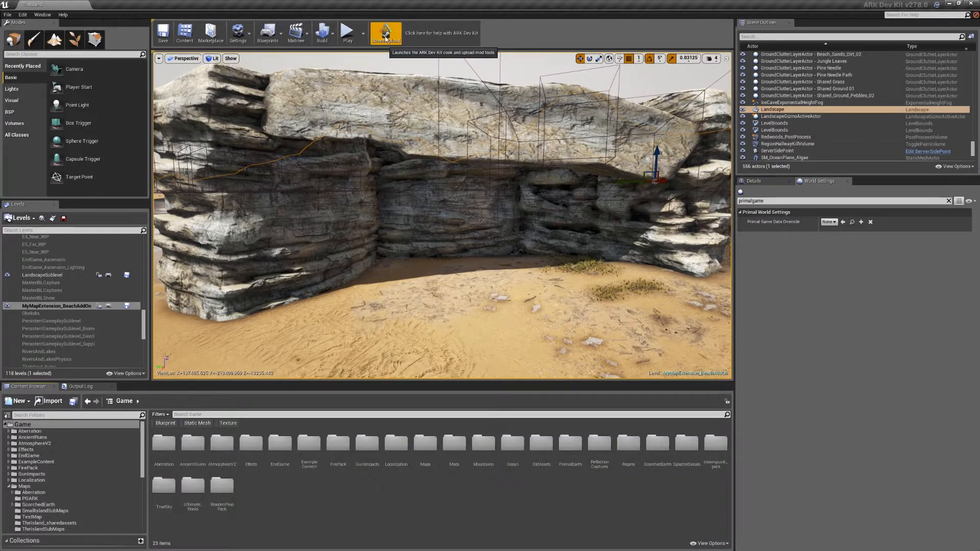
Step: Open the cook and upload tool for the MyMapExtension mod and remove TutorialMap from its list of maps
{"action": "left_click", "coordinate": [386, 36]}
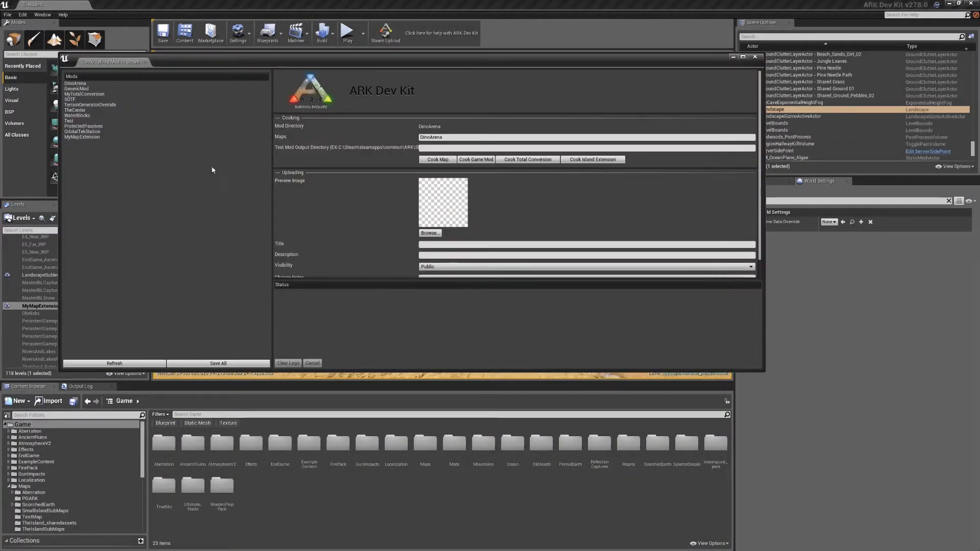
{"action": "left_click", "coordinate": [89, 138]}
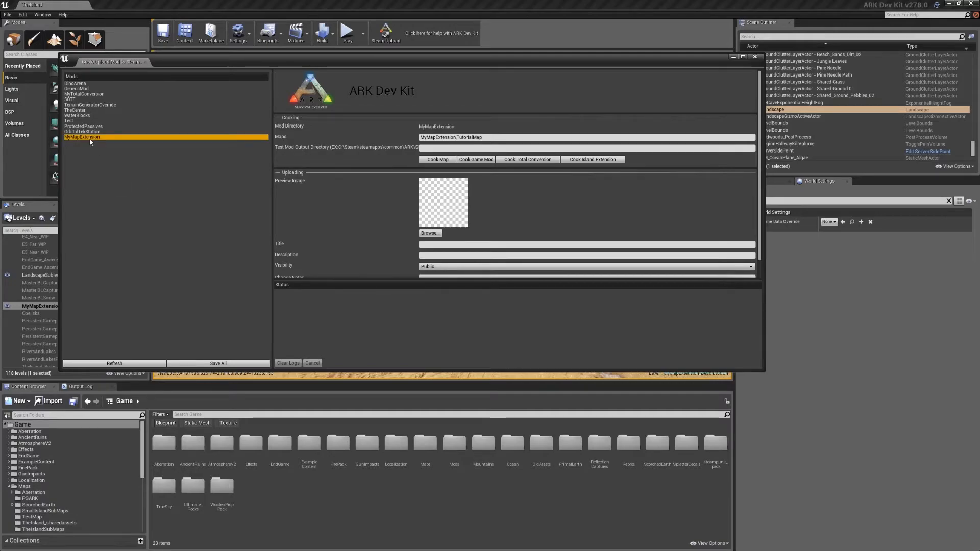
{"action": "left_click", "coordinate": [458, 139]}
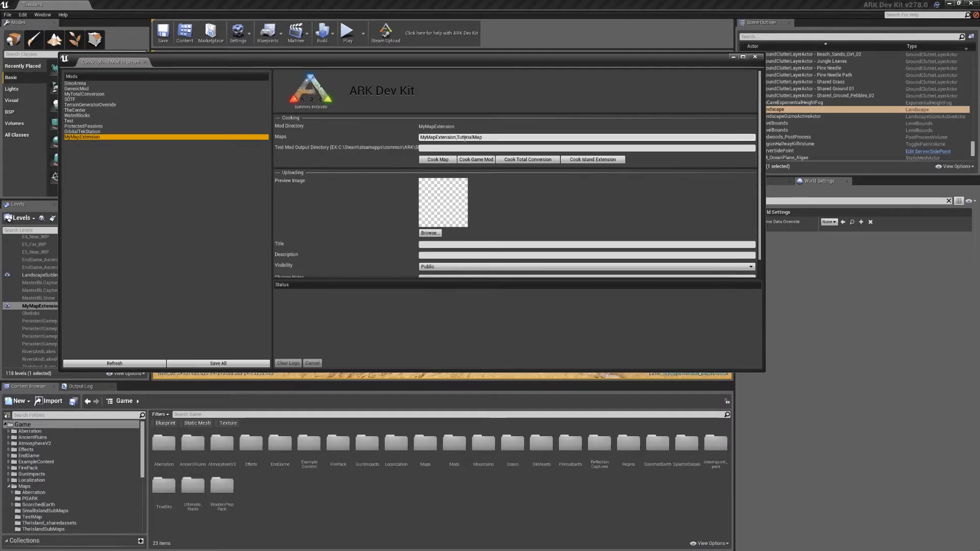
{"action": "left_click_drag", "start_coordinate": [490, 139], "coordinate": [458, 142]}
{"action": "key", "text": "BackSpace"}
Step: Copy the MyMapExtension_BeachAddOn level's name from the Maps/TheIslandSubMaps folder and append it to the mod's list of maps
{"action": "scroll", "coordinate": [61, 495], "scroll_direction": "down", "scroll_amount": 2}
{"action": "scroll", "coordinate": [46, 519], "scroll_direction": "down", "scroll_amount": 3}
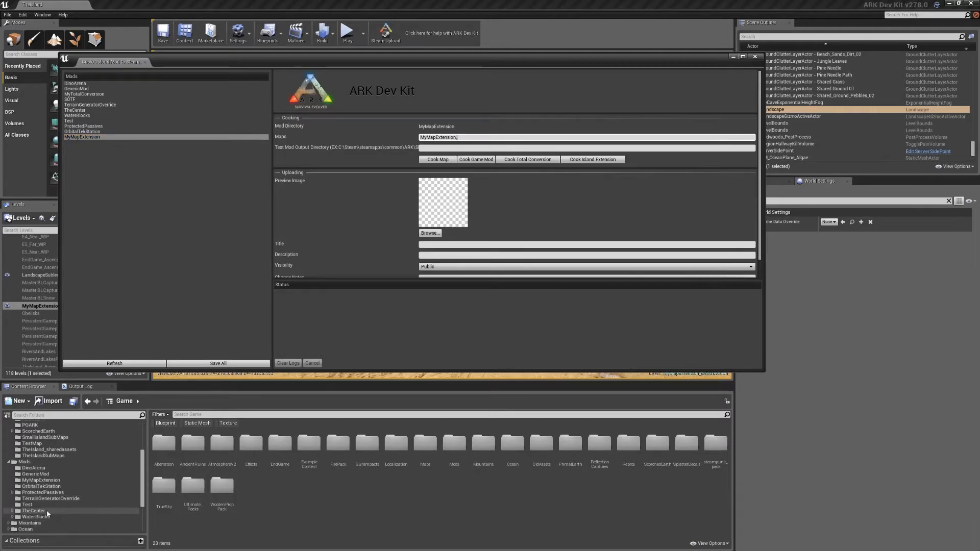
{"action": "left_click", "coordinate": [51, 481]}
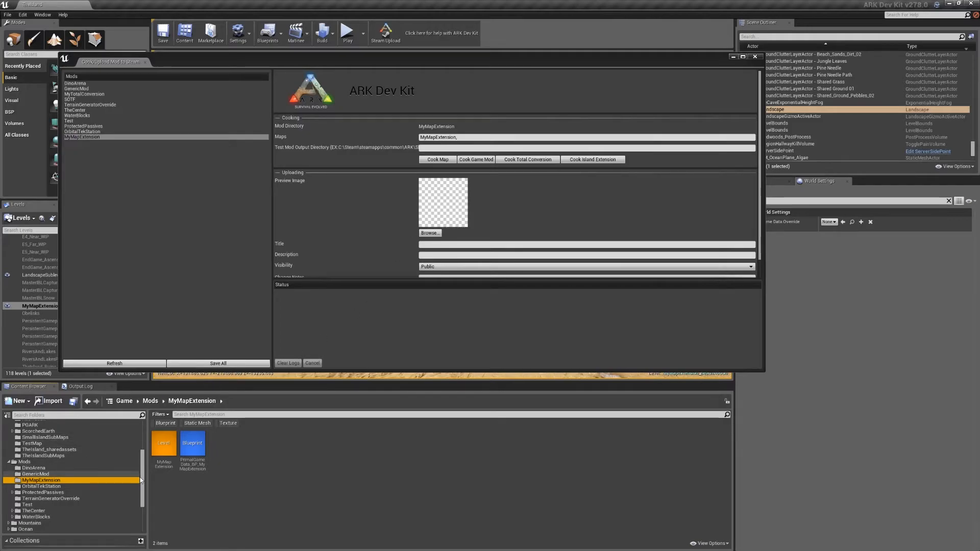
{"action": "scroll", "coordinate": [82, 495], "scroll_direction": "up", "scroll_amount": 5}
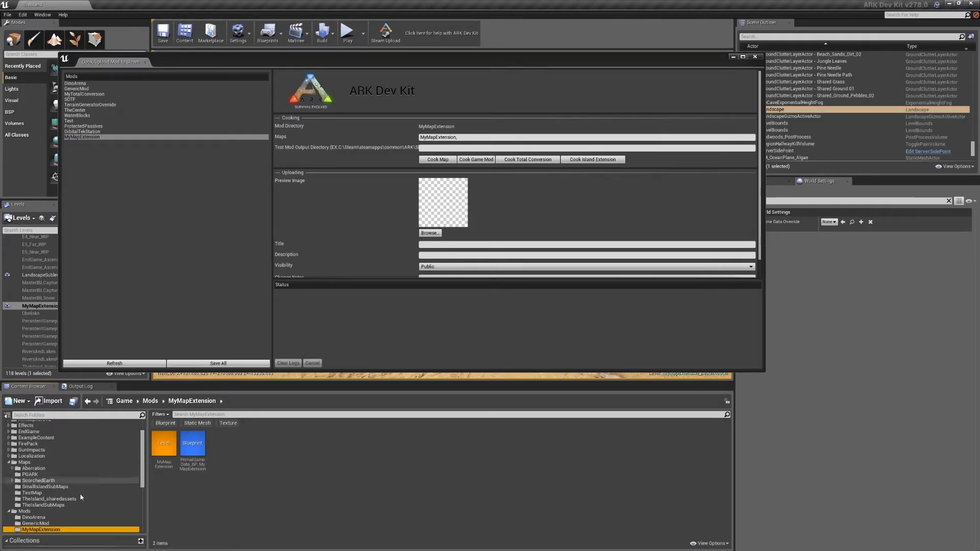
{"action": "left_click", "coordinate": [47, 505]}
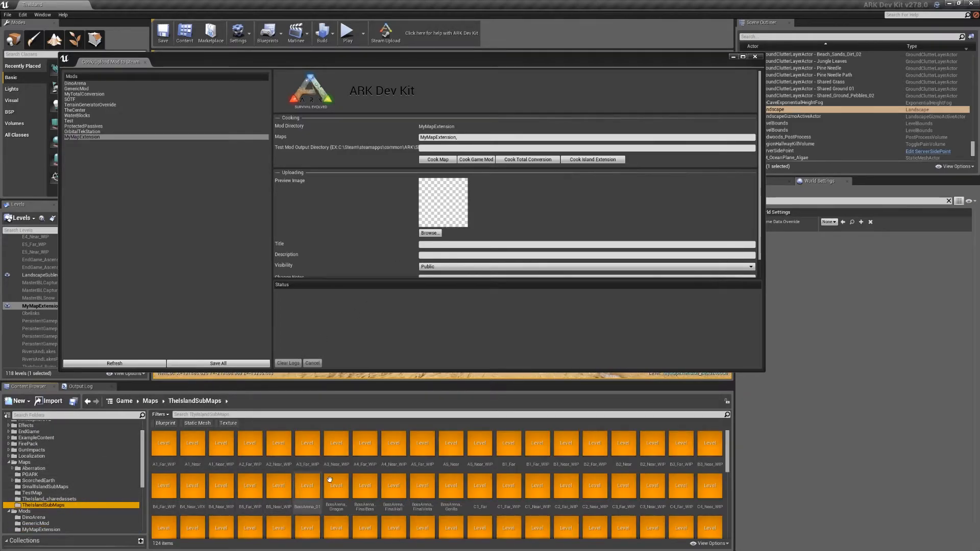
{"action": "left_click_drag", "start_coordinate": [729, 464], "coordinate": [728, 507]}
{"action": "left_click", "coordinate": [224, 482]}
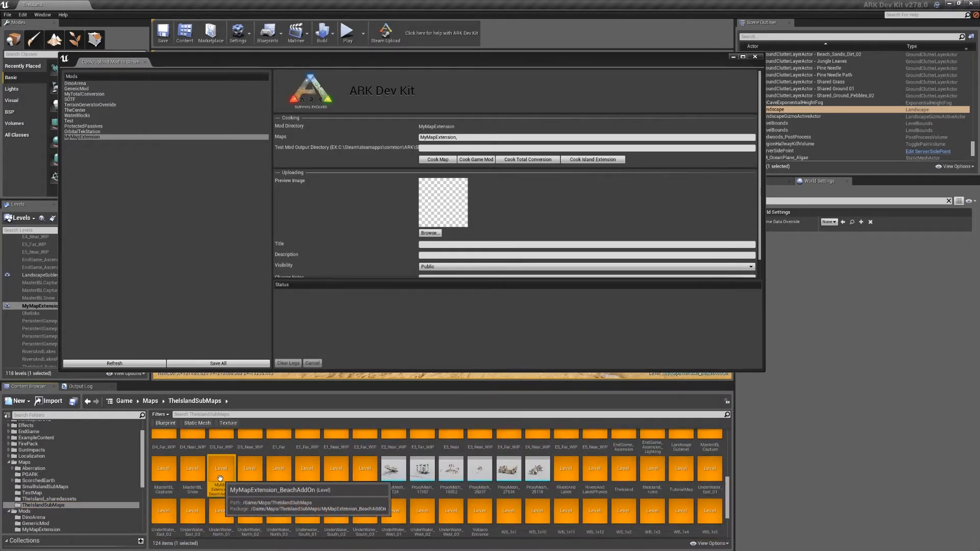
{"action": "key", "text": "F2"}
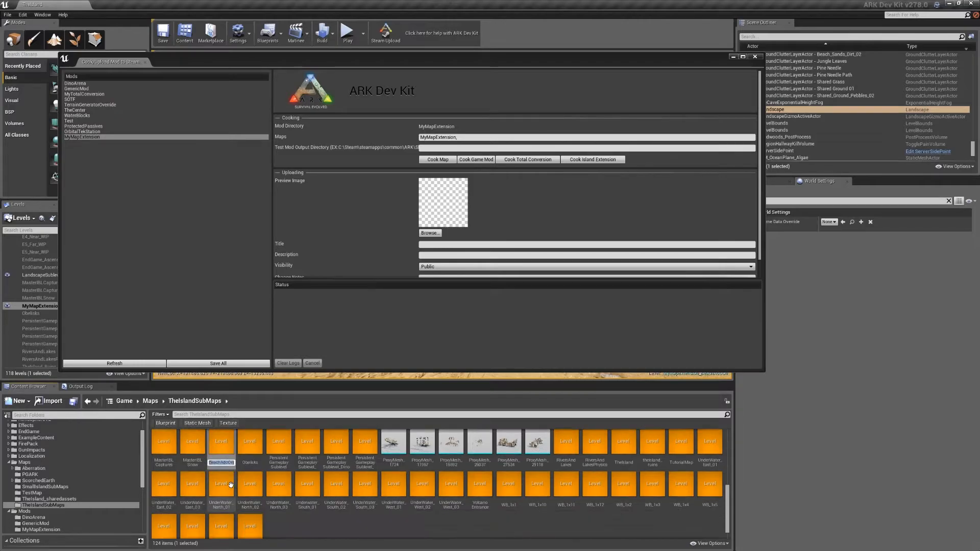
{"action": "left_click", "coordinate": [477, 137]}
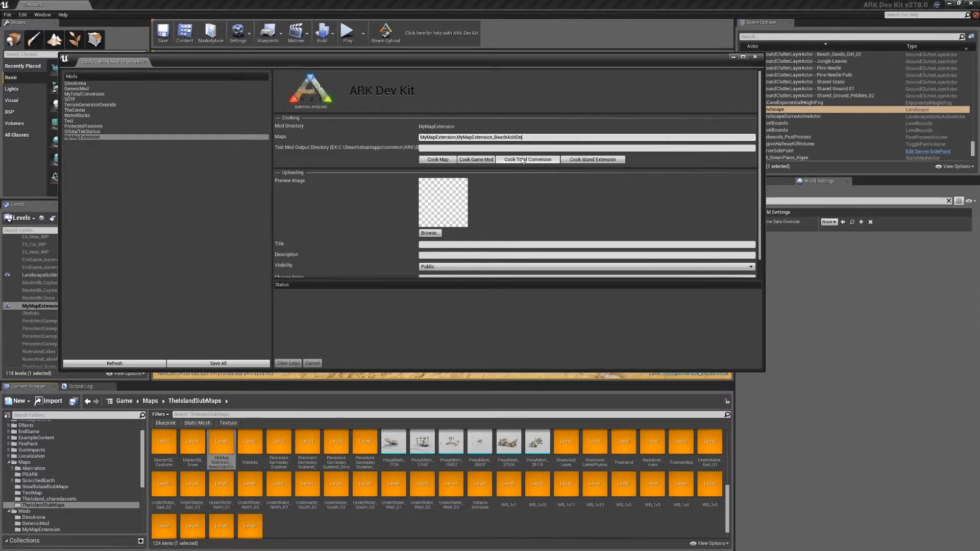
Step: Start cooking MyMapExtension as an Island Extension, cancel the cook job and close the cook and upload window
{"action": "left_click", "coordinate": [582, 159]}
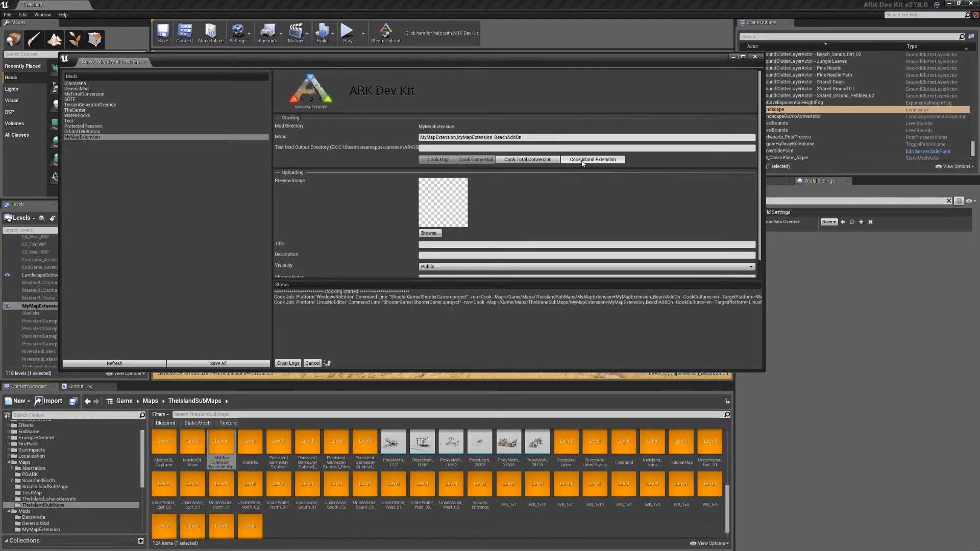
{"action": "left_click", "coordinate": [316, 365]}
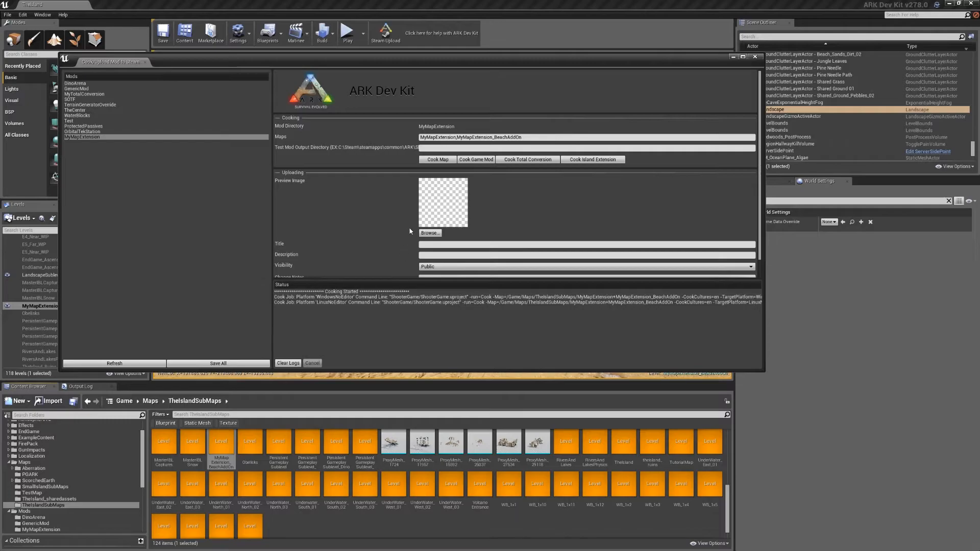
{"action": "left_click", "coordinate": [755, 57]}
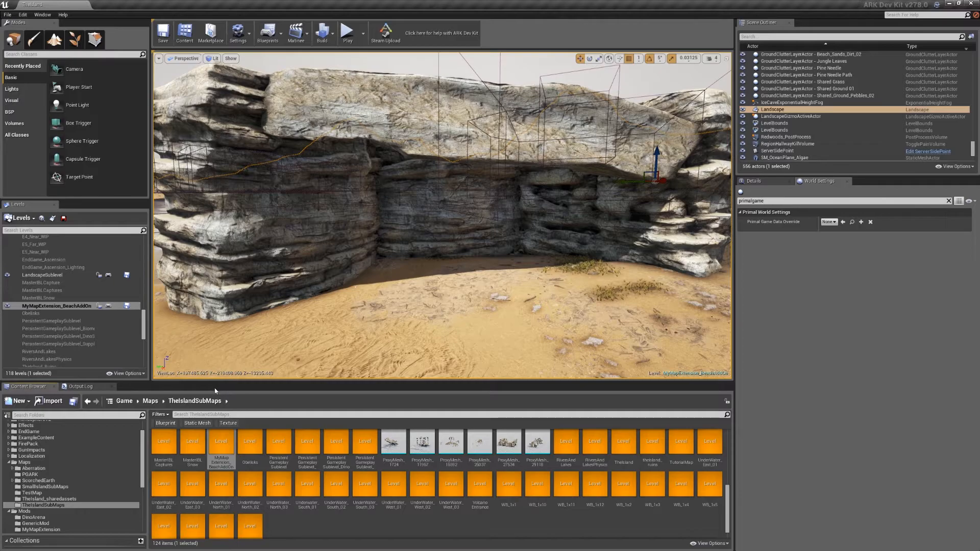
Step: Open the TestMap_DayCycle_Weather level from Maps/TestMap and filter its world settings by "worldcomp" to check the world composition option
{"action": "left_click_drag", "start_coordinate": [145, 469], "coordinate": [146, 452]}
{"action": "left_click", "coordinate": [143, 404]}
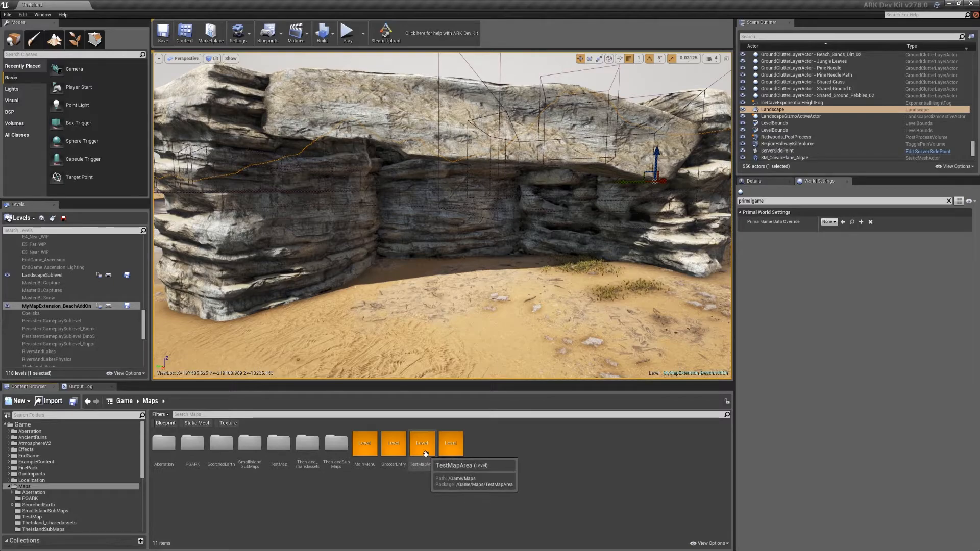
{"action": "double_click", "coordinate": [276, 462]}
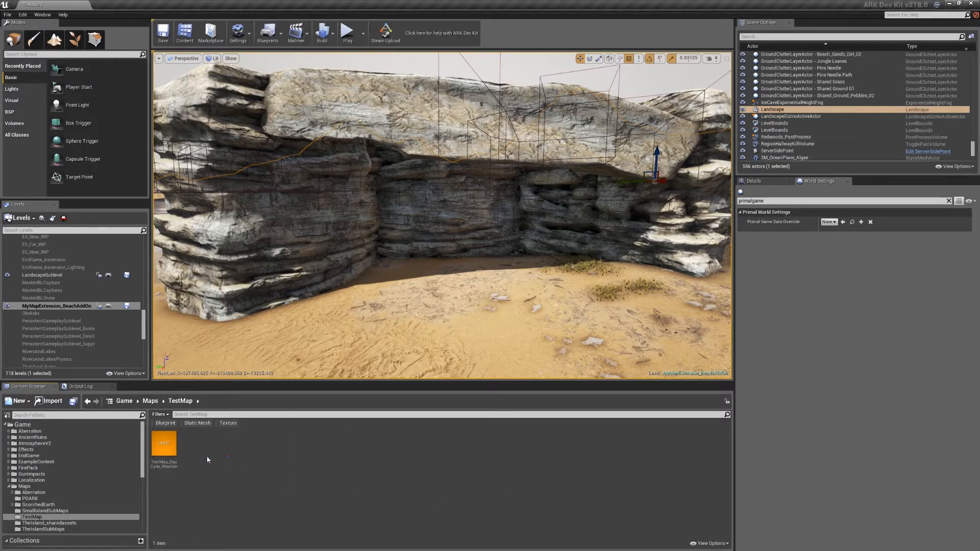
{"action": "left_click", "coordinate": [170, 445]}
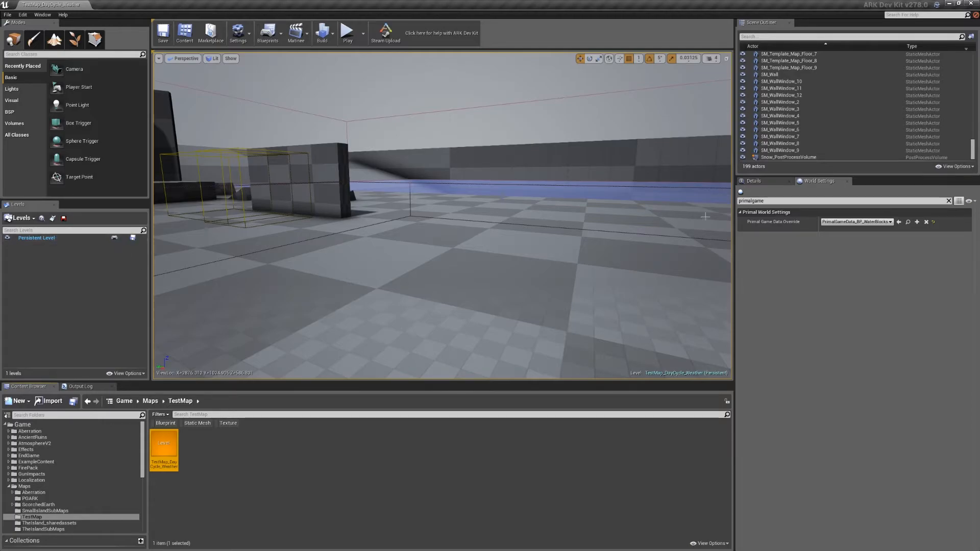
{"action": "left_click", "coordinate": [948, 201]}
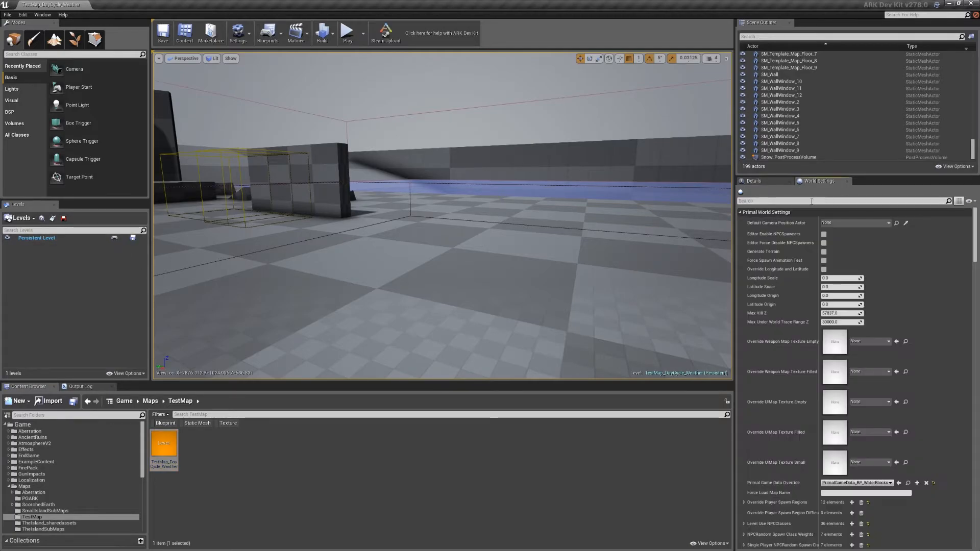
{"action": "type", "text": "W"}
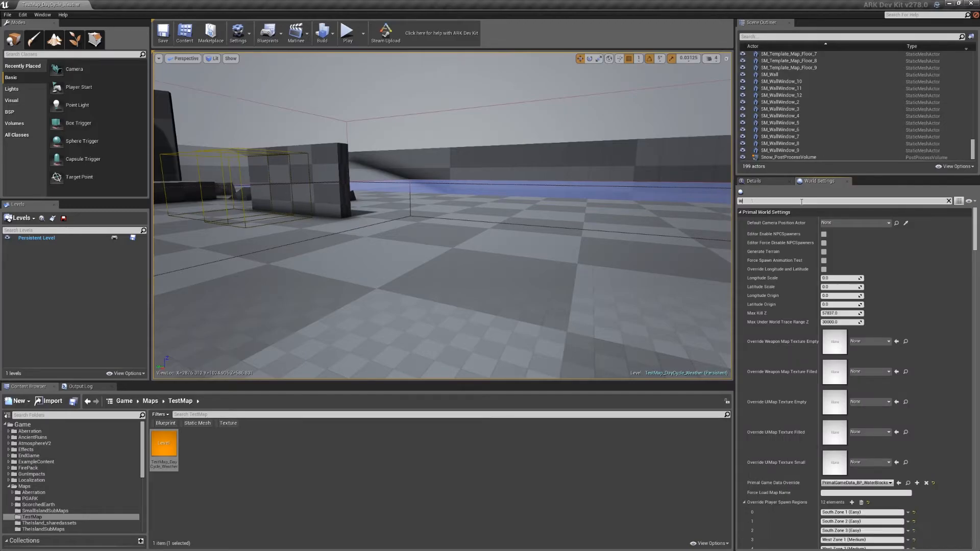
{"action": "type", "text": "orldcomp"}
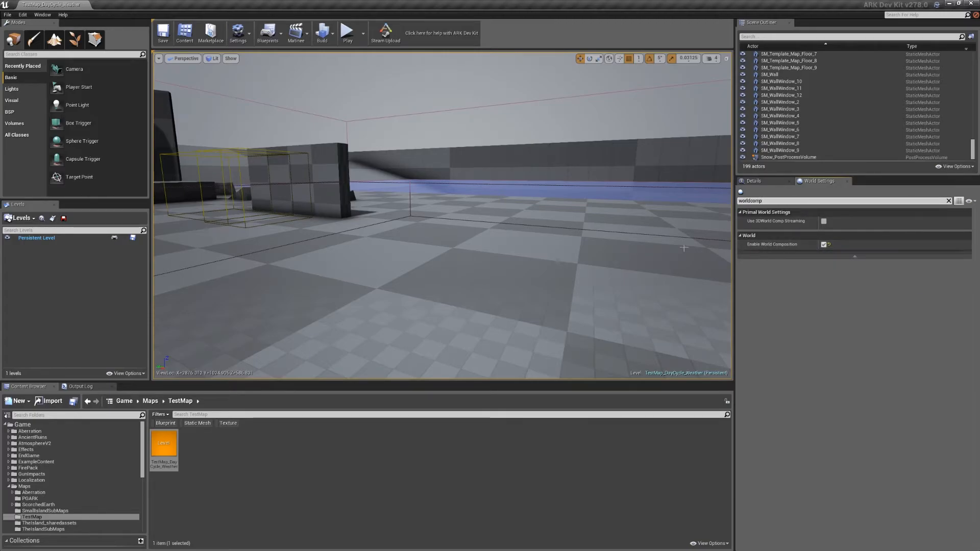
Step: Create a new sublevel named MyMapExtension_AddThisLevel in the Maps/TestMap folder and load it
{"action": "left_click", "coordinate": [29, 223]}
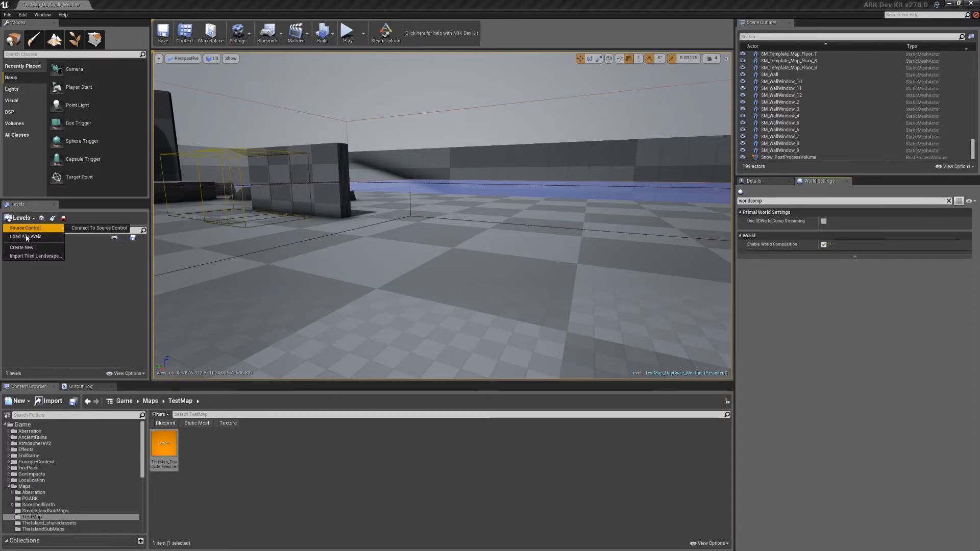
{"action": "left_click", "coordinate": [26, 248]}
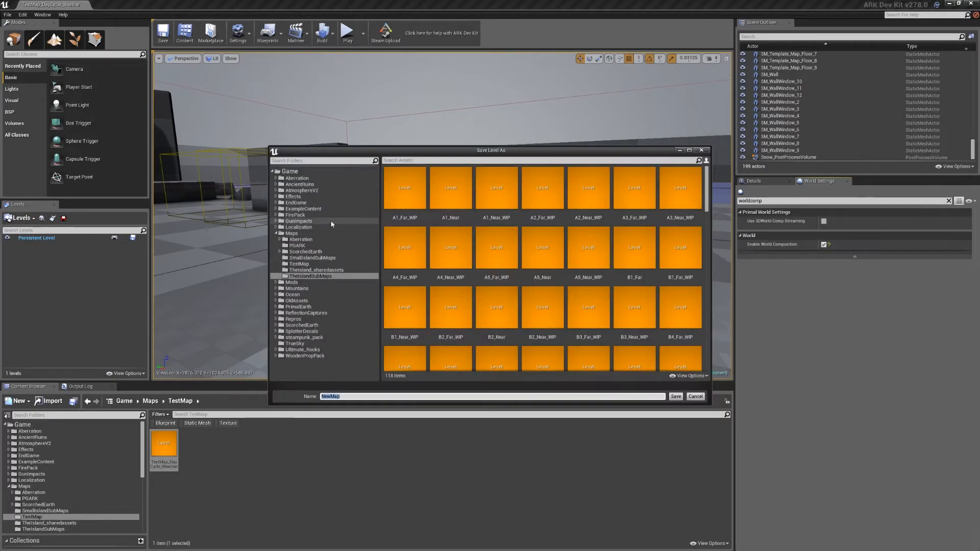
{"action": "left_click", "coordinate": [302, 264]}
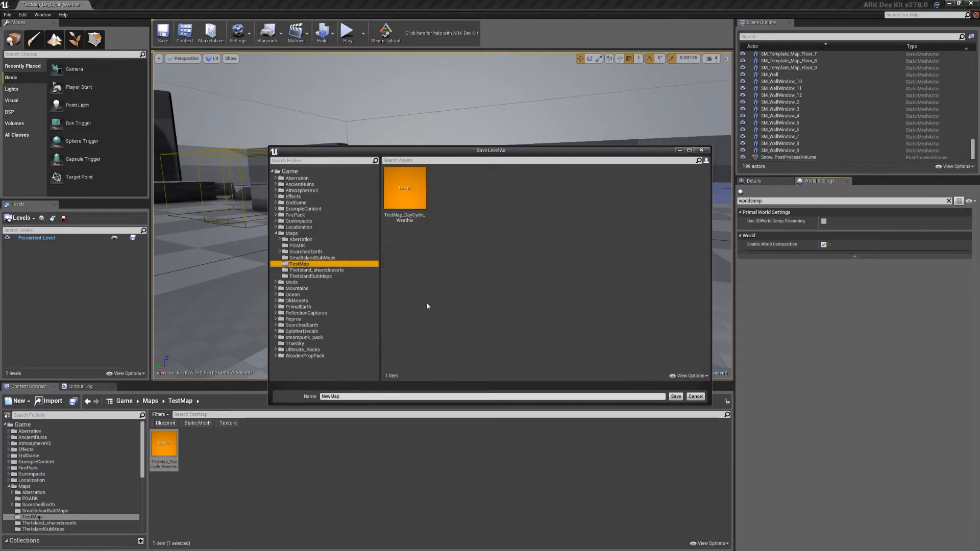
{"action": "left_click", "coordinate": [367, 396]}
{"action": "type", "text": "MyMapExtension_AddThisLevel"}
{"action": "left_click", "coordinate": [679, 401]}
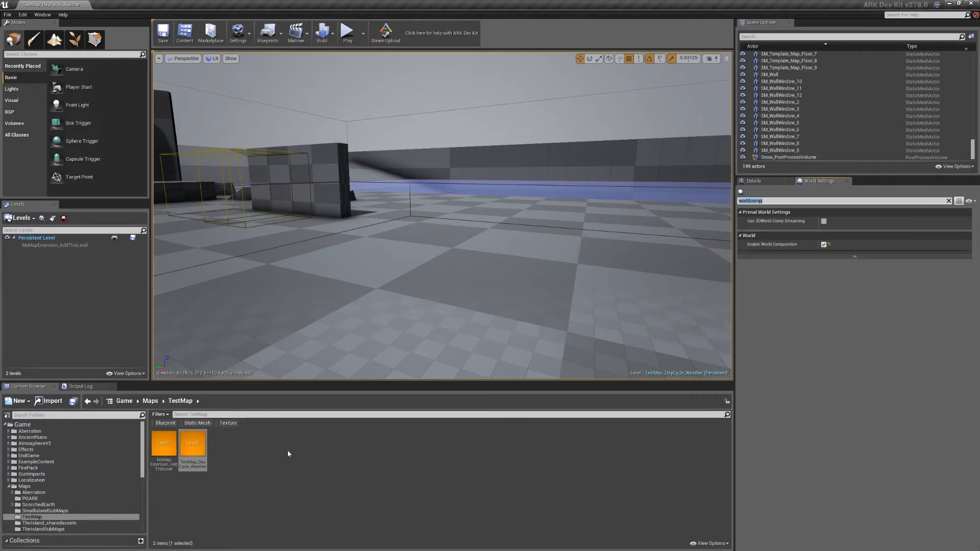
{"action": "right_click", "coordinate": [73, 245]}
{"action": "left_click", "coordinate": [77, 254]}
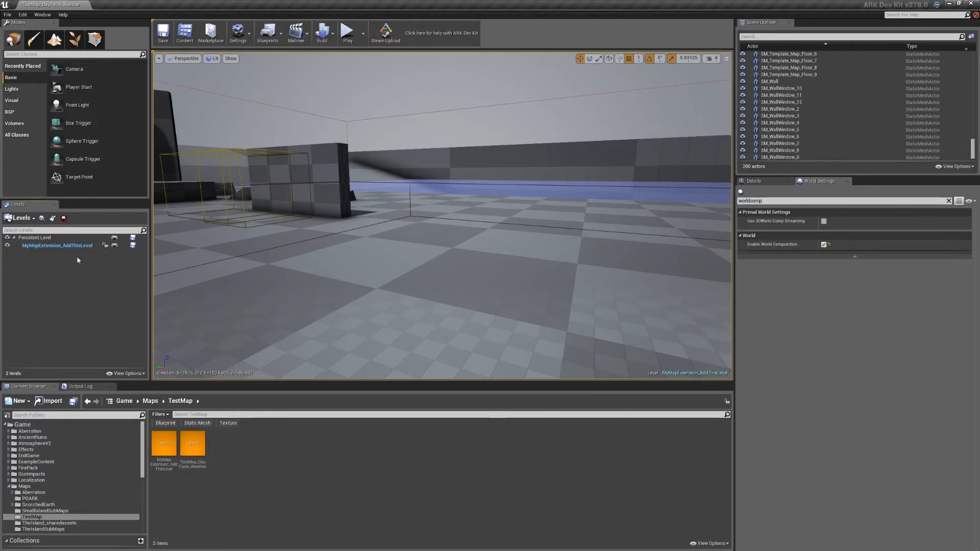
Step: Browse the project content to the PrimalEarth/Environment/Ruins/Ruins_New folder
{"action": "scroll", "coordinate": [62, 480], "scroll_direction": "down", "scroll_amount": 5}
{"action": "left_click", "coordinate": [36, 481]}
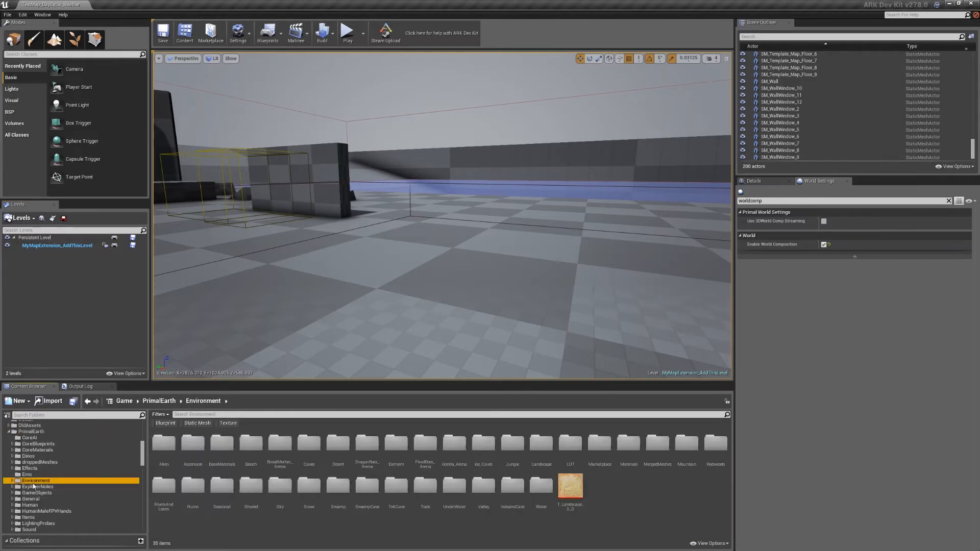
{"action": "double_click", "coordinate": [38, 482]}
{"action": "scroll", "coordinate": [46, 472], "scroll_direction": "down", "scroll_amount": 5}
{"action": "left_click", "coordinate": [37, 463]}
{"action": "scroll", "coordinate": [33, 485], "scroll_direction": "up", "scroll_amount": 3}
{"action": "scroll", "coordinate": [31, 465], "scroll_direction": "down", "scroll_amount": 3}
{"action": "left_click", "coordinate": [44, 488]}
{"action": "scroll", "coordinate": [53, 487], "scroll_direction": "down", "scroll_amount": 2}
{"action": "left_click", "coordinate": [32, 505]}
{"action": "double_click", "coordinate": [192, 443]}
Step: Place two ruined wall meshes, including Wall_C_Test, on the checkered floor so that they meet at a corner
{"action": "left_click_drag", "start_coordinate": [454, 490], "coordinate": [467, 297]}
{"action": "key", "text": "e"}
{"action": "key", "text": "w"}
{"action": "right_click_drag", "start_coordinate": [467, 298], "coordinate": [404, 317]}
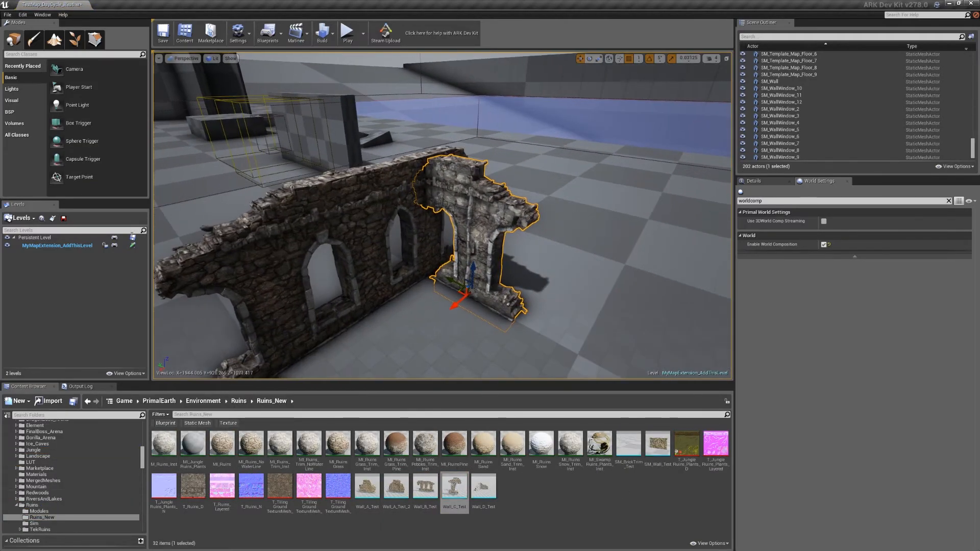
Step: Save the MyMapExtension_AddThisLevel sublevel and unload it from the world
{"action": "left_click", "coordinate": [133, 246]}
{"action": "right_click", "coordinate": [57, 245]}
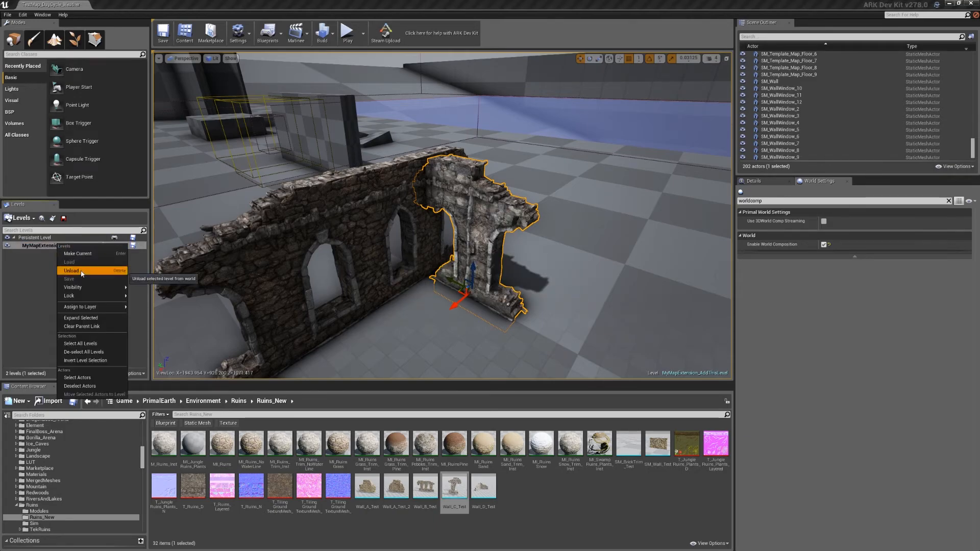
{"action": "left_click", "coordinate": [82, 272]}
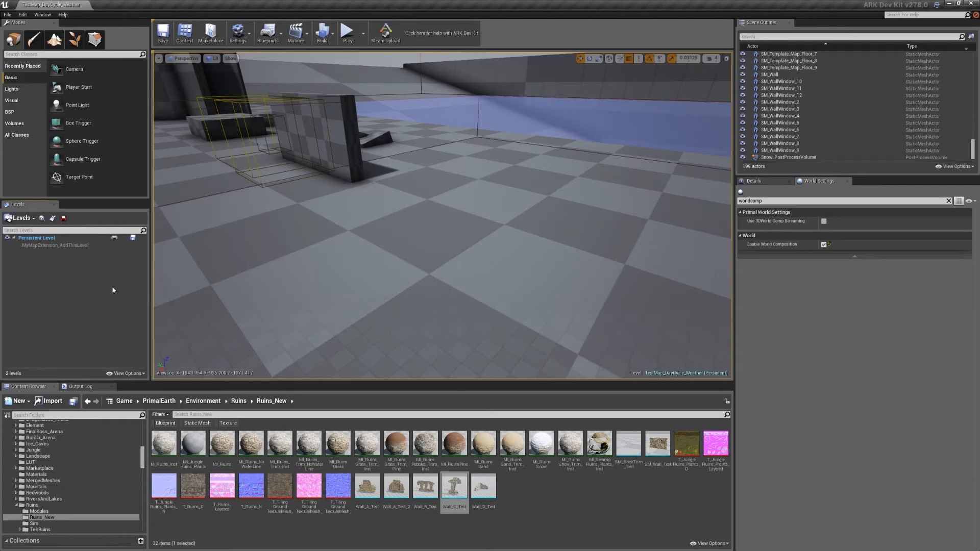
Step: Move the MyMapExtension_AddThisLevel level from Maps/TestMap into Maps/TheIslandSubMaps and locate it there
{"action": "left_click", "coordinate": [122, 401]}
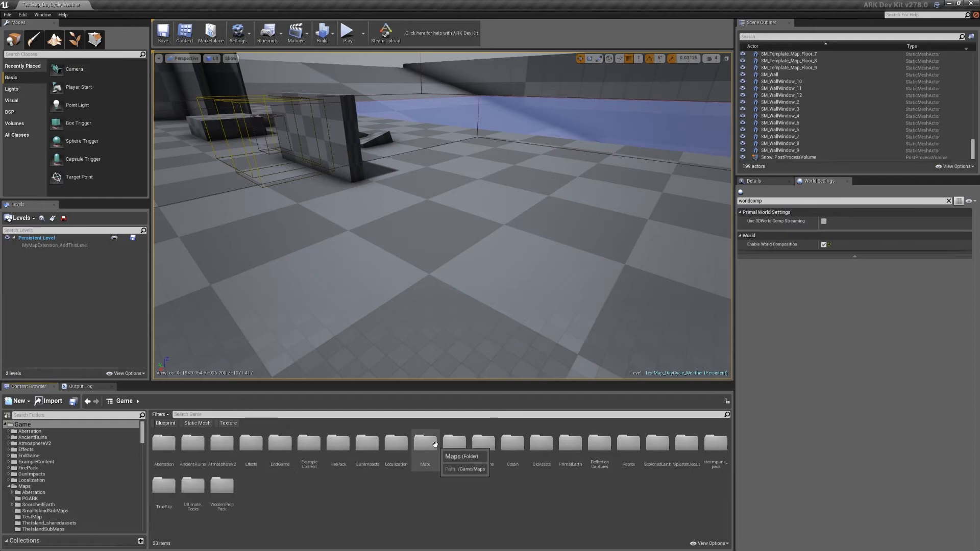
{"action": "double_click", "coordinate": [425, 447]}
{"action": "double_click", "coordinate": [280, 443]}
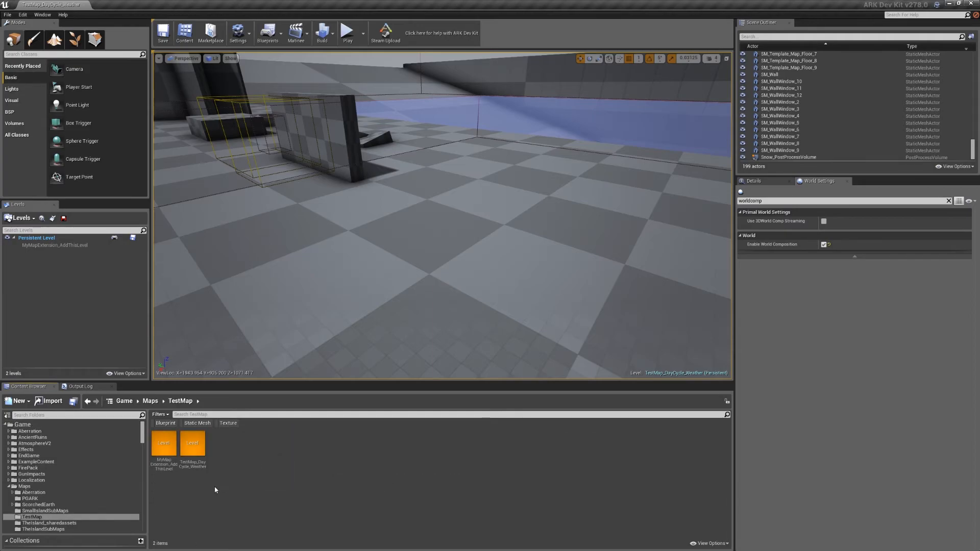
{"action": "left_click", "coordinate": [160, 442]}
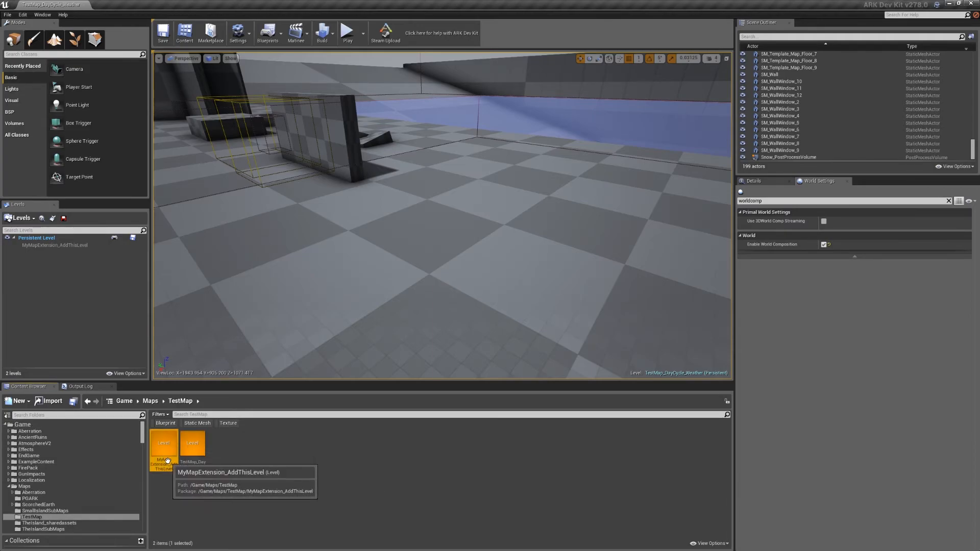
{"action": "scroll", "coordinate": [75, 464], "scroll_direction": "down", "scroll_amount": 3}
{"action": "left_click_drag", "start_coordinate": [170, 448], "coordinate": [59, 467]}
{"action": "left_click", "coordinate": [77, 485]}
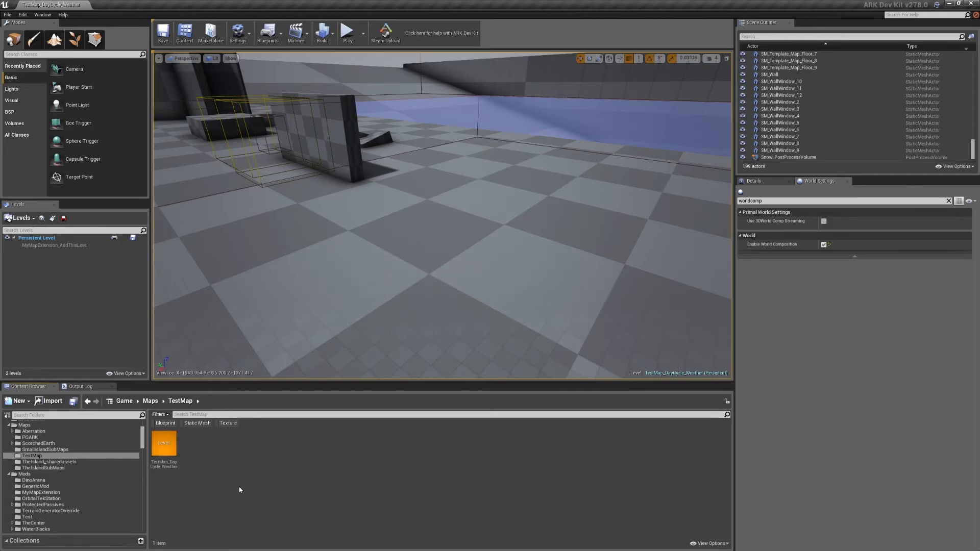
{"action": "left_click", "coordinate": [65, 468]}
{"action": "scroll", "coordinate": [704, 496], "scroll_direction": "down", "scroll_amount": 3}
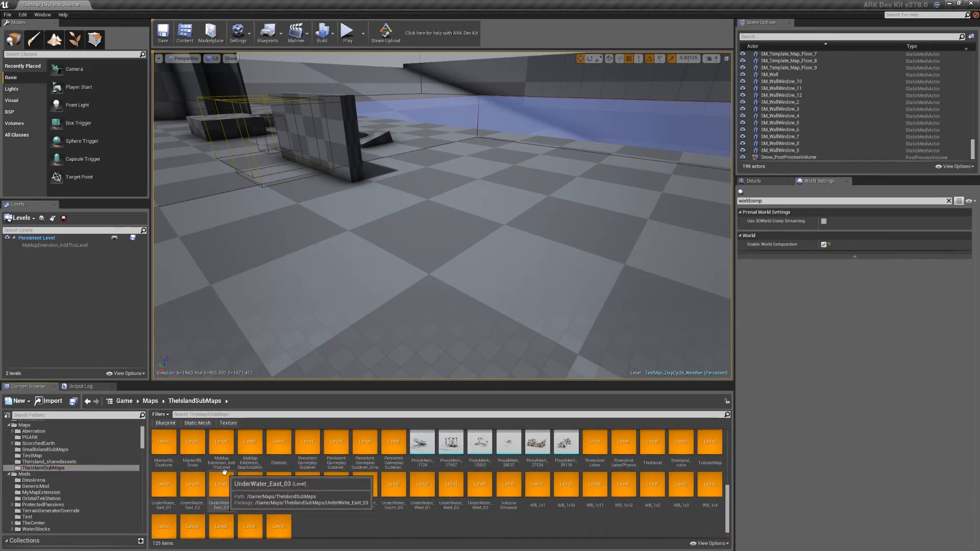
{"action": "left_click", "coordinate": [220, 467]}
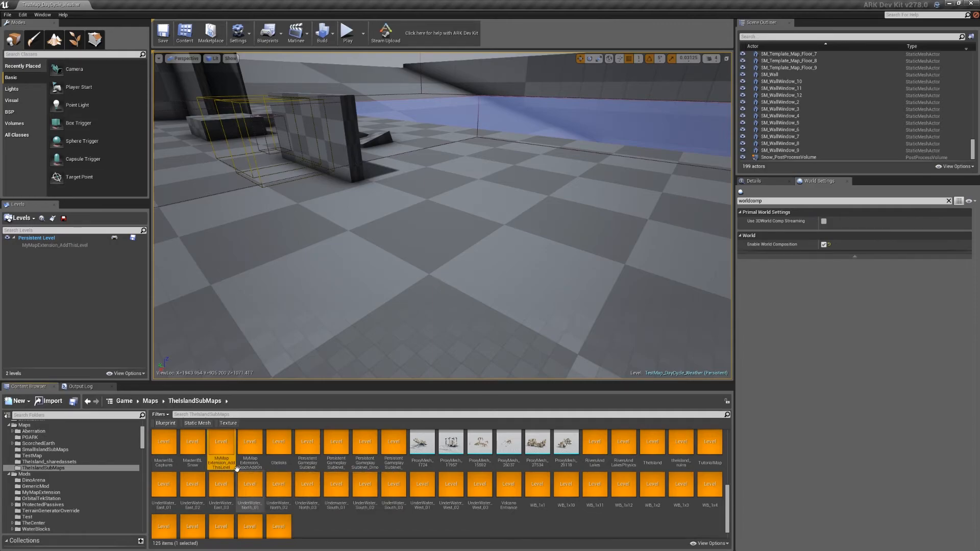
Step: In the mod cooking tool, append MyMapExtension_AddThisLevel to the comma-separated Maps list of the MyMapExtension mod
{"action": "left_click", "coordinate": [383, 33]}
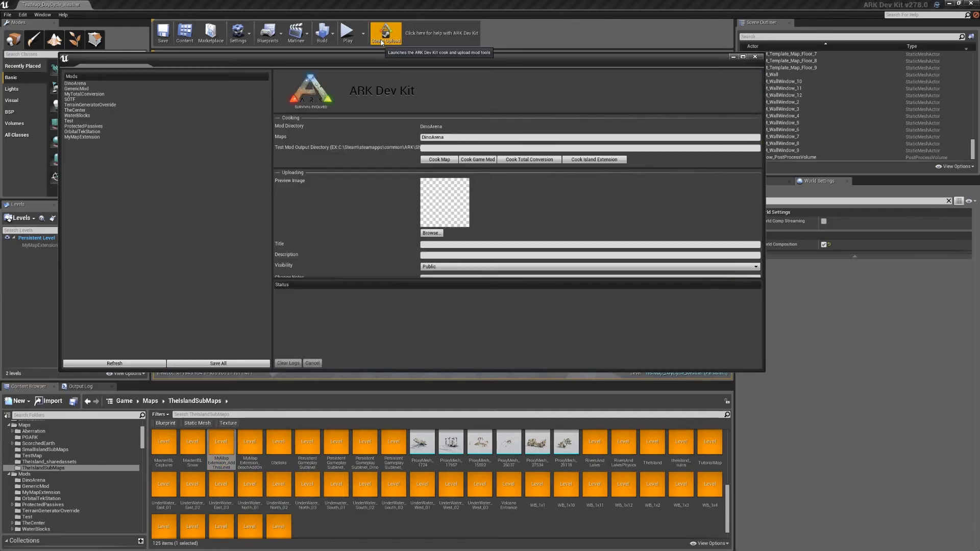
{"action": "left_click", "coordinate": [97, 136]}
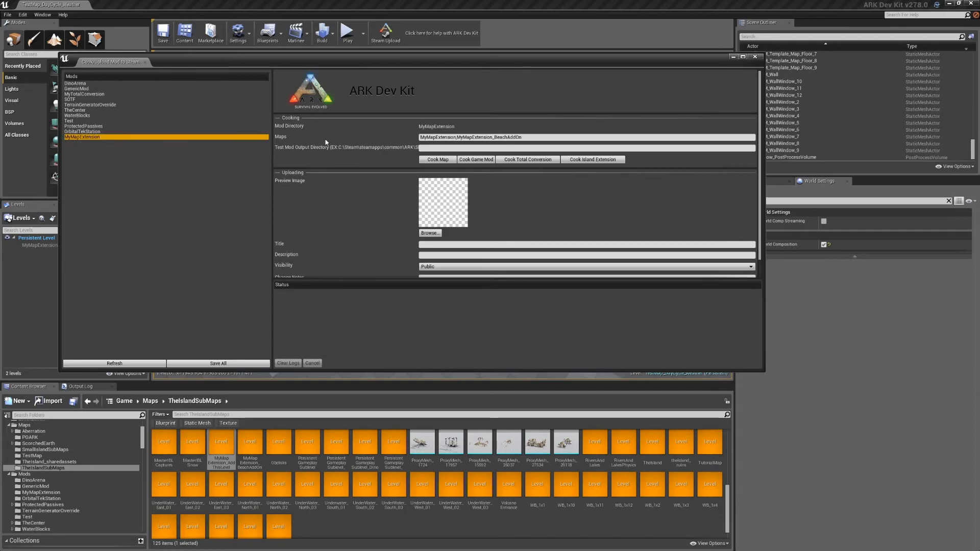
{"action": "left_click", "coordinate": [226, 446]}
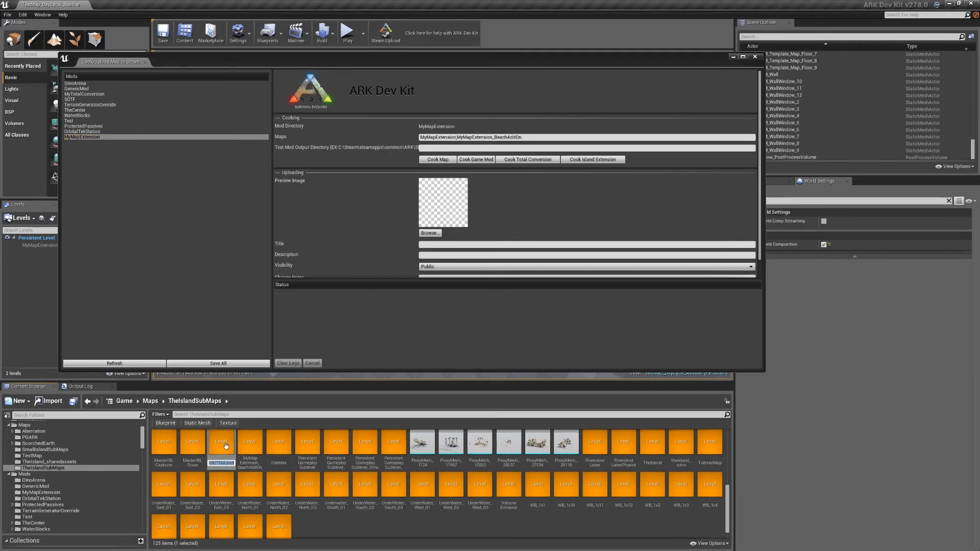
{"action": "left_click", "coordinate": [549, 138]}
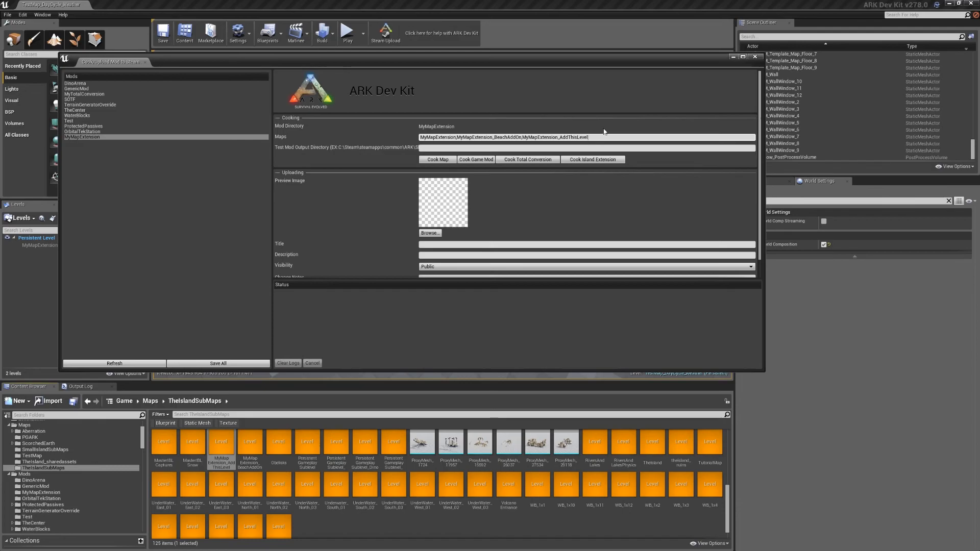
Step: Start cooking MyMapExtension as an island extension, cancel the cook and close the cooking tool
{"action": "left_click", "coordinate": [611, 162]}
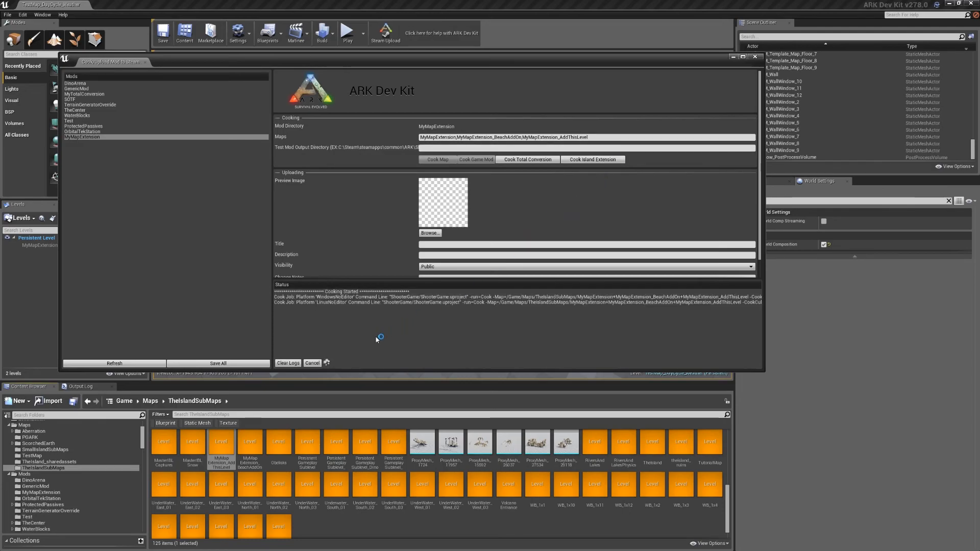
{"action": "left_click", "coordinate": [312, 363]}
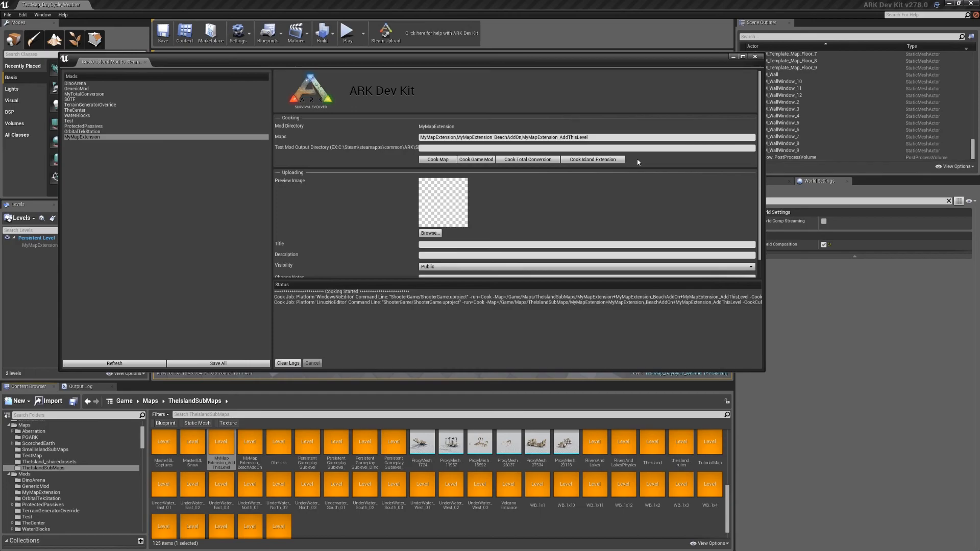
{"action": "left_click", "coordinate": [755, 56]}
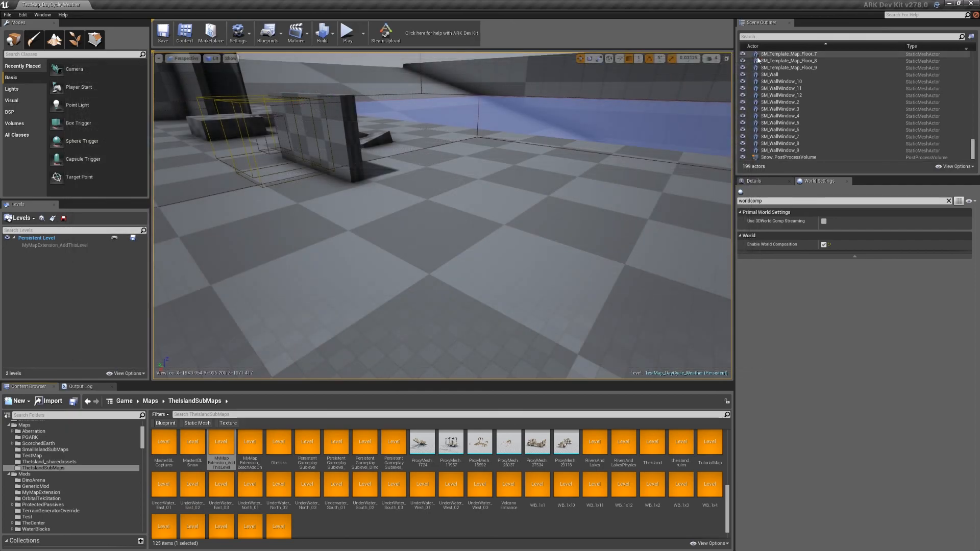